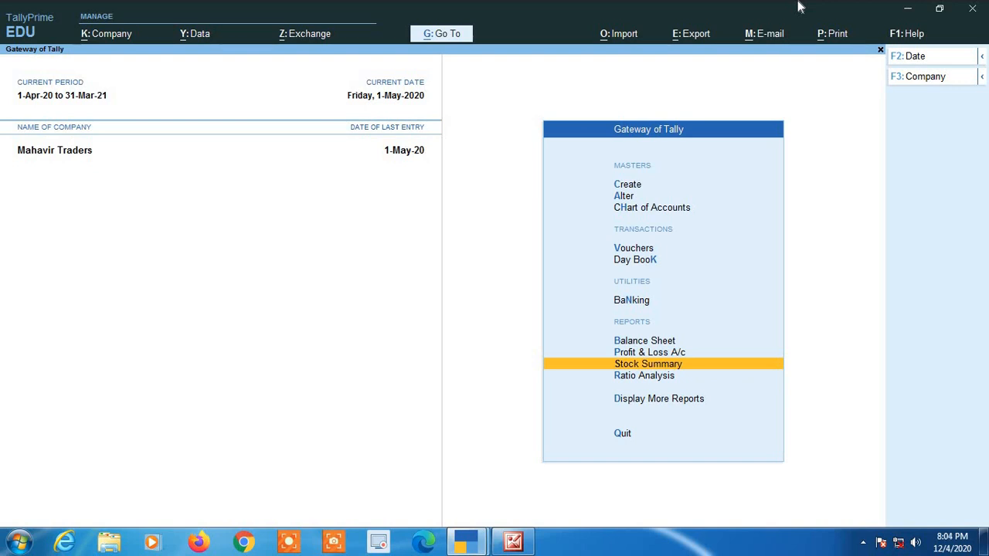
- Open voucher entry for Mahavir Traders from the Gateway of Tally
{"action": "key", "text": "Up"}
{"action": "key", "text": "Up"}
{"action": "key", "text": "Up"}
{"action": "key", "text": "Up"}
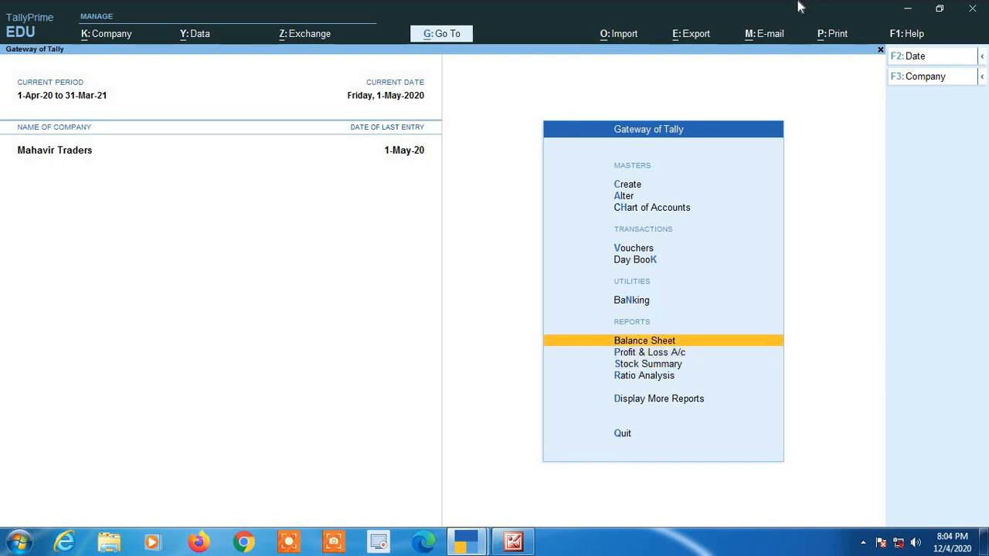
{"action": "key", "text": "Up"}
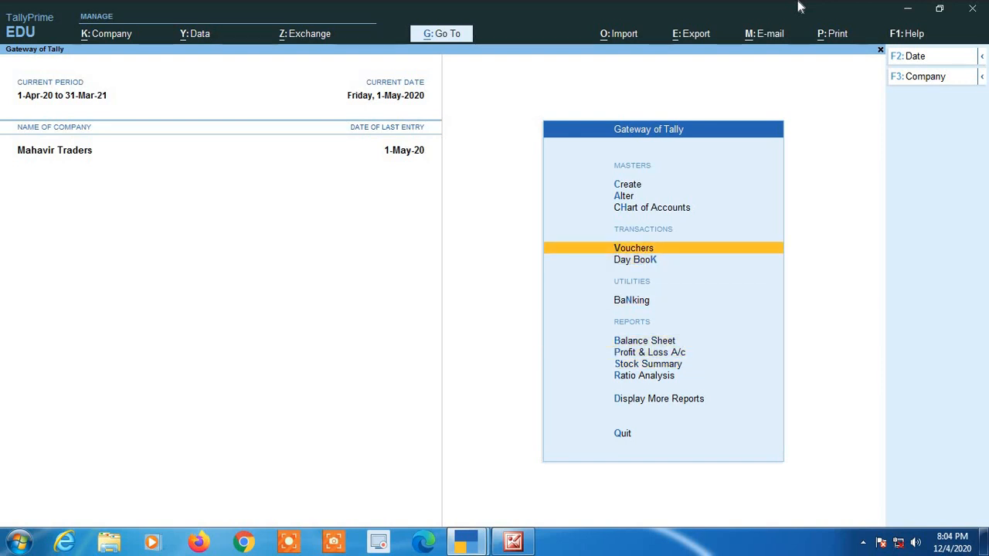
{"action": "key", "text": "Return"}
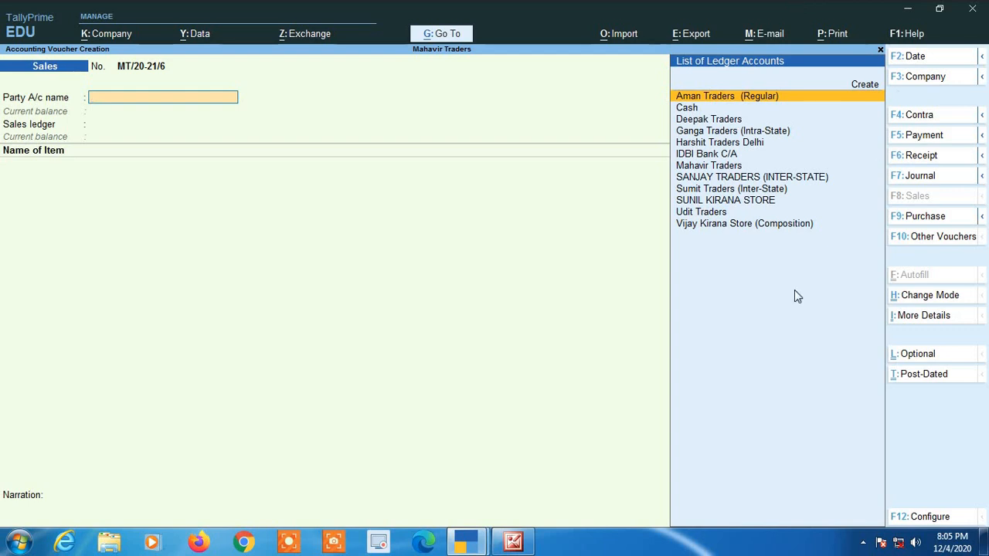
- Examine the printed tax invoice for Deepak Traders, checking its items, quantities, rates and tax, and return to the voucher
{"action": "mouse_move", "coordinate": [481, 547]}
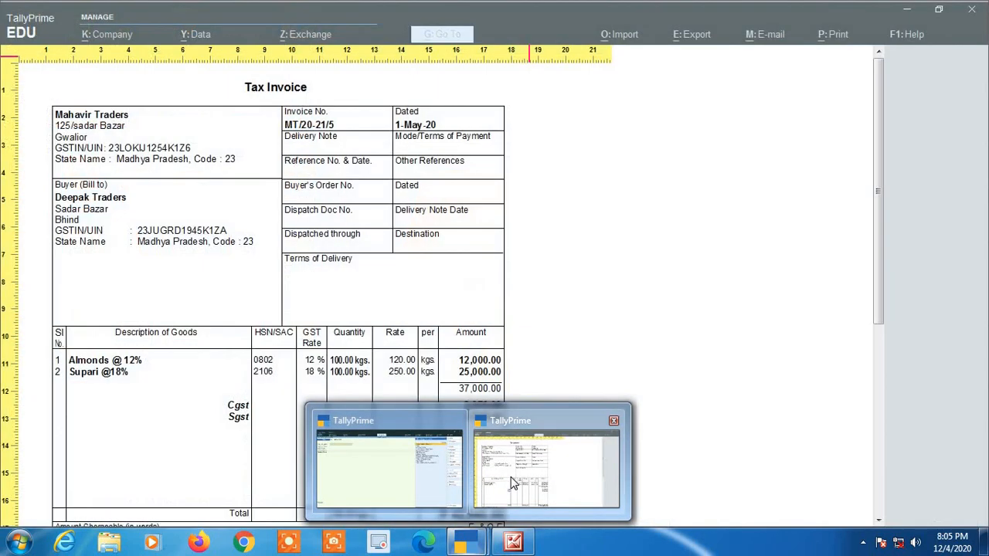
{"action": "left_click", "coordinate": [416, 477]}
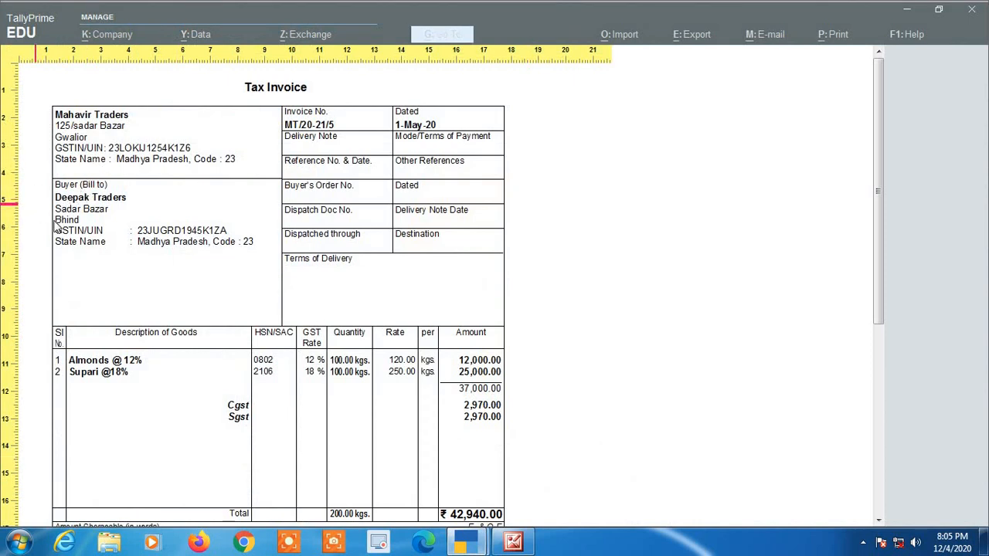
{"action": "scroll", "coordinate": [128, 202], "scroll_direction": "down", "scroll_amount": 1}
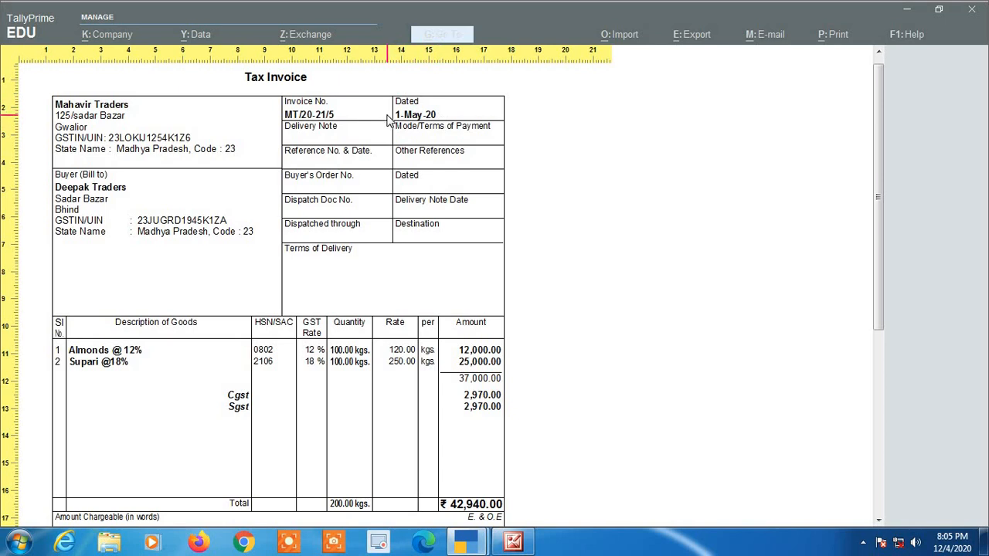
{"action": "scroll", "coordinate": [380, 141], "scroll_direction": "down", "scroll_amount": 3}
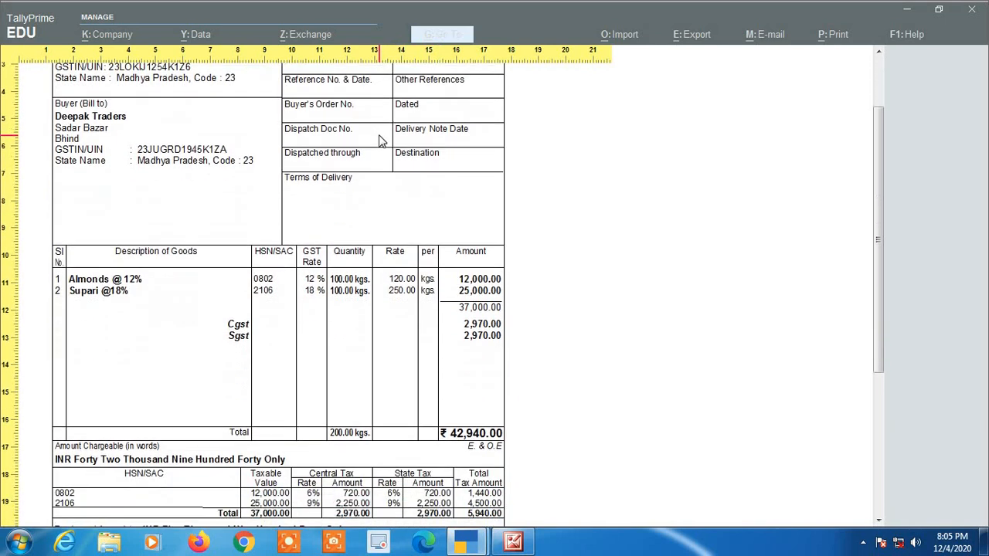
{"action": "scroll", "coordinate": [379, 141], "scroll_direction": "down", "scroll_amount": 2}
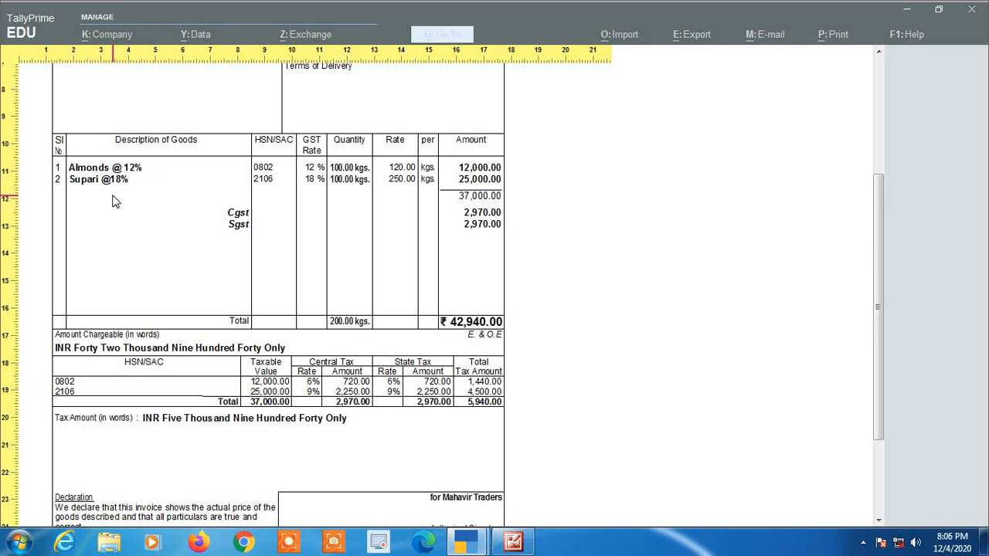
{"action": "scroll", "coordinate": [112, 201], "scroll_direction": "up", "scroll_amount": 4}
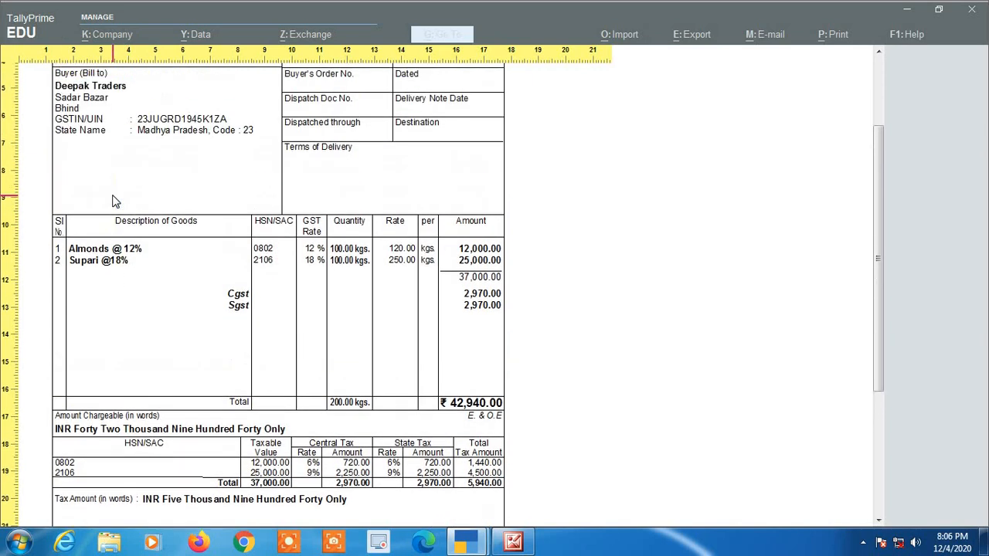
{"action": "scroll", "coordinate": [112, 201], "scroll_direction": "up", "scroll_amount": 1}
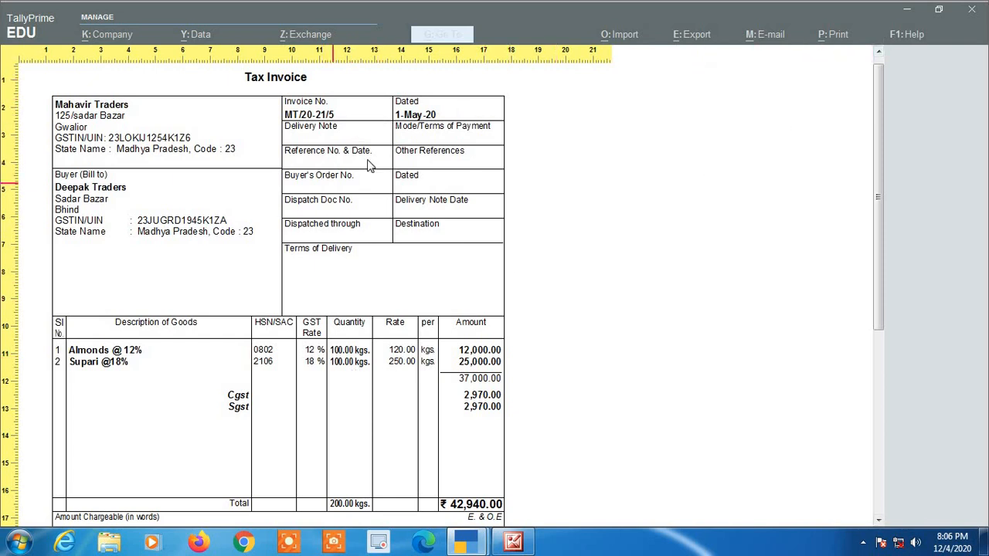
{"action": "left_click", "coordinate": [909, 14]}
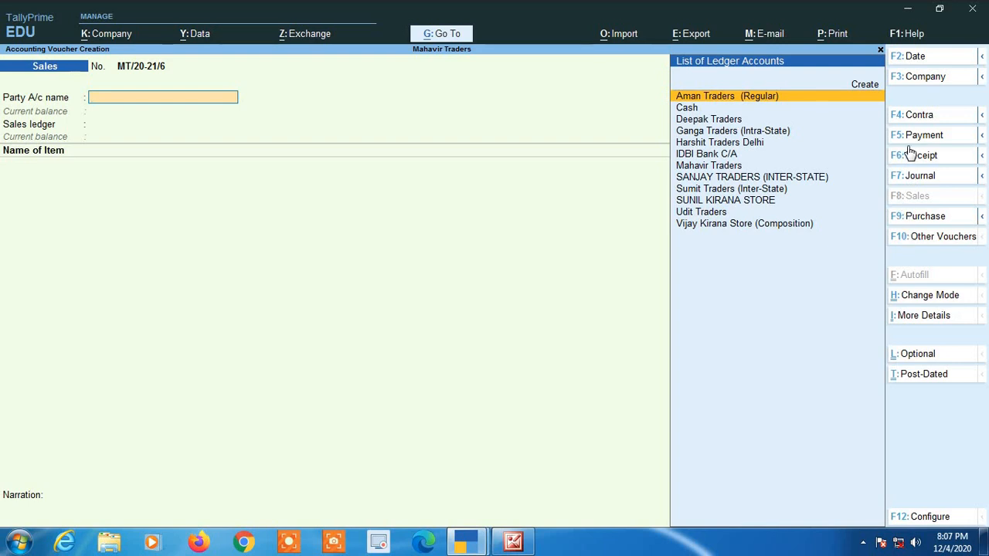
- Change the voucher type from Sales to Credit Note
{"action": "left_click", "coordinate": [927, 246]}
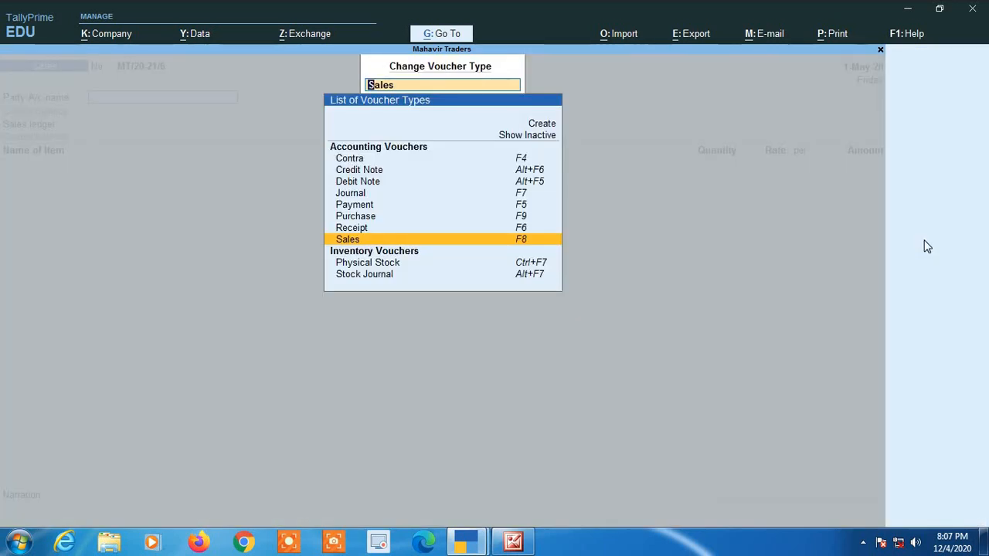
{"action": "key", "text": "Up"}
{"action": "key", "text": "Up"}
{"action": "key", "text": "Up"}
{"action": "key", "text": "Up"}
{"action": "key", "text": "Up"}
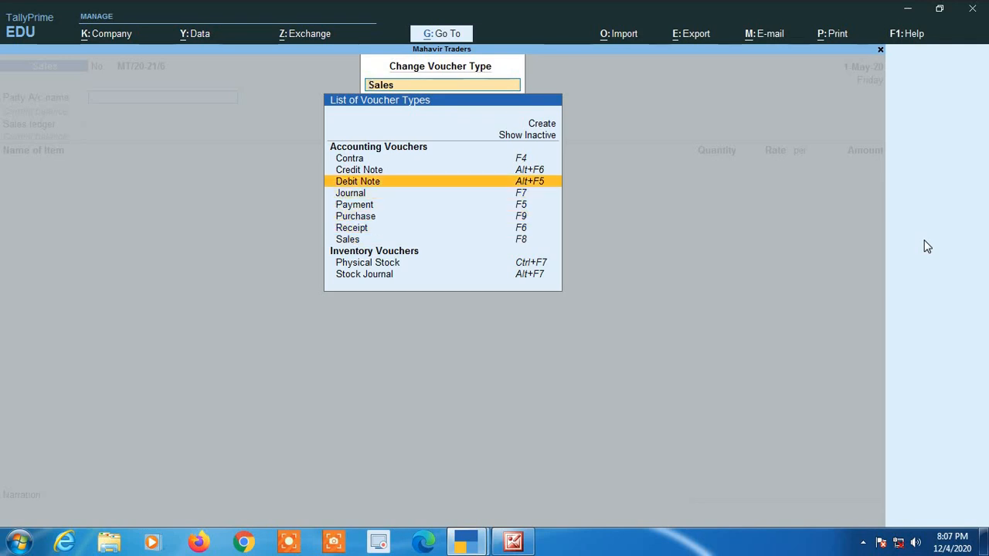
{"action": "key", "text": "Up"}
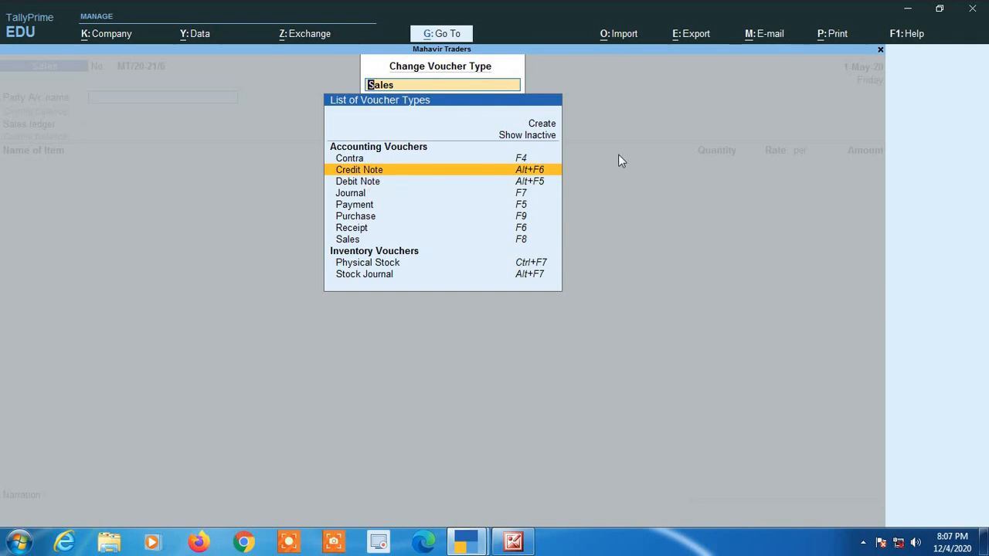
{"action": "key", "text": "Up"}
{"action": "key", "text": "Down"}
{"action": "key", "text": "Up"}
{"action": "key", "text": "Up"}
{"action": "key", "text": "Down"}
{"action": "key", "text": "Down"}
{"action": "key", "text": "Return"}
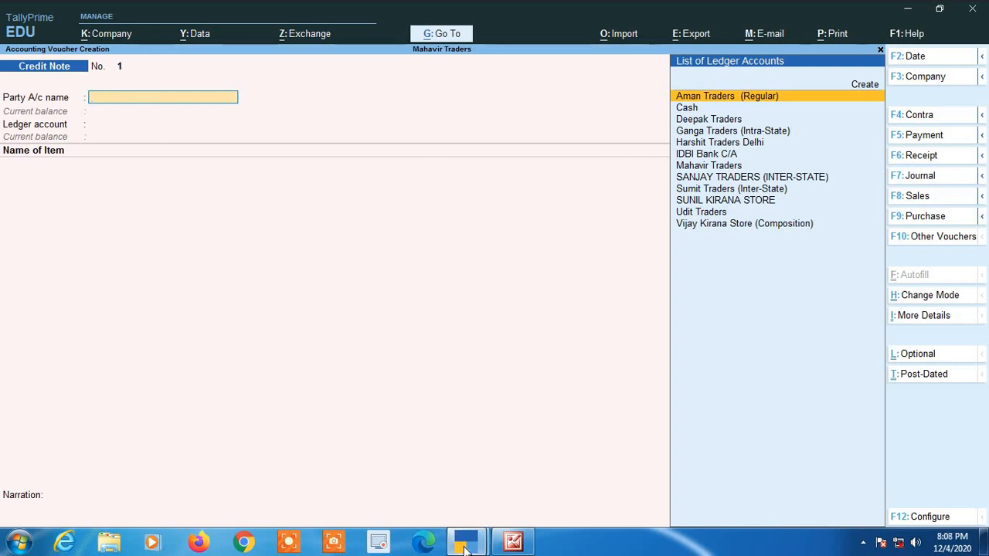
- Set the credit note's voucher date to 31-5-2020
{"action": "mouse_move", "coordinate": [464, 547]}
{"action": "mouse_move", "coordinate": [526, 508]}
{"action": "key", "text": "F2"}
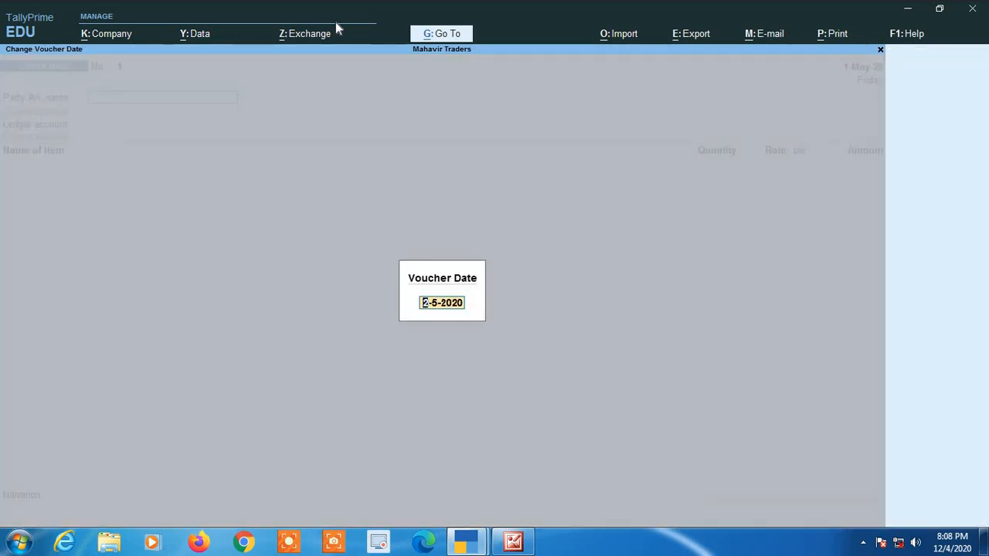
{"action": "type", "text": "31 5 20"}
{"action": "key", "text": "Return"}
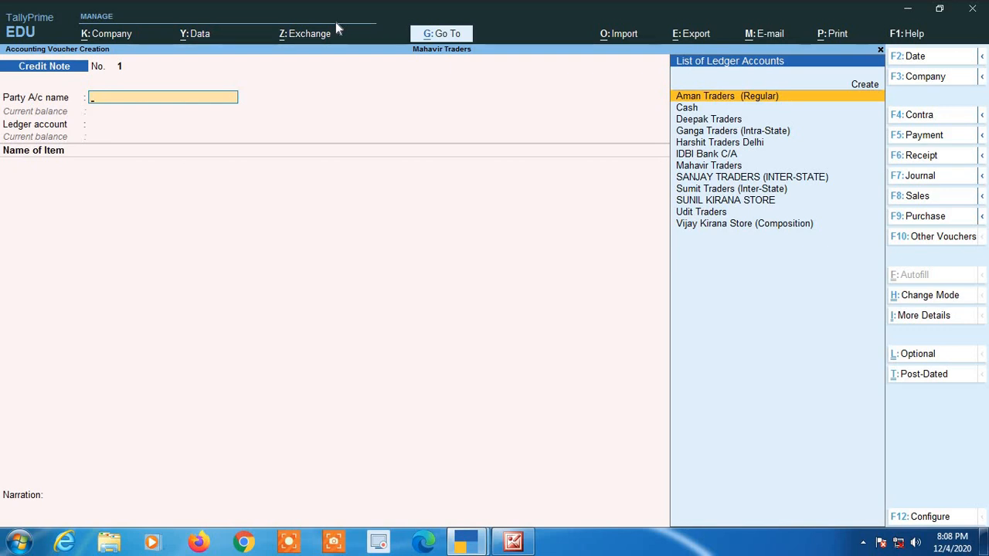
- Set the party account to Deepak Traders with its default party details, and the ledger account to Sales Return
{"action": "type", "text": "De"}
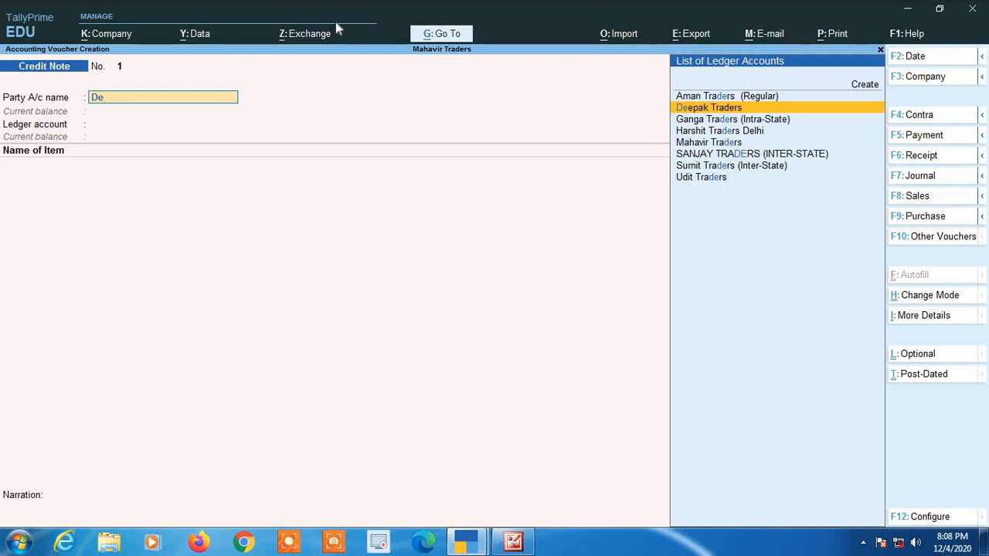
{"action": "key", "text": "Return"}
{"action": "key", "text": "Return"}
{"action": "key", "text": "Return"}
{"action": "key", "text": "Return"}
{"action": "key", "text": "Return"}
{"action": "key", "text": "Return"}
{"action": "key", "text": "Return"}
{"action": "key", "text": "Return"}
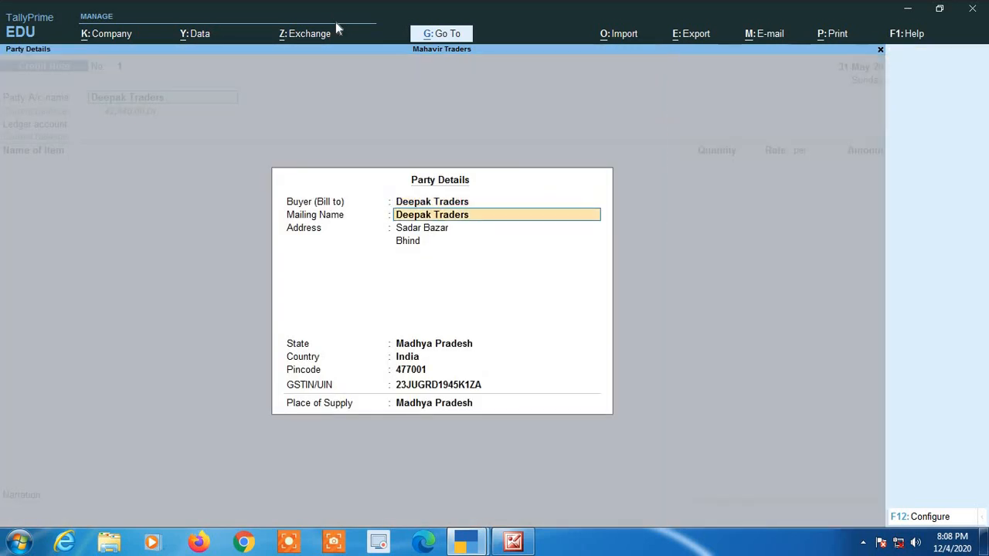
{"action": "key", "text": "Return"}
{"action": "key", "text": "Return"}
{"action": "key", "text": "Return"}
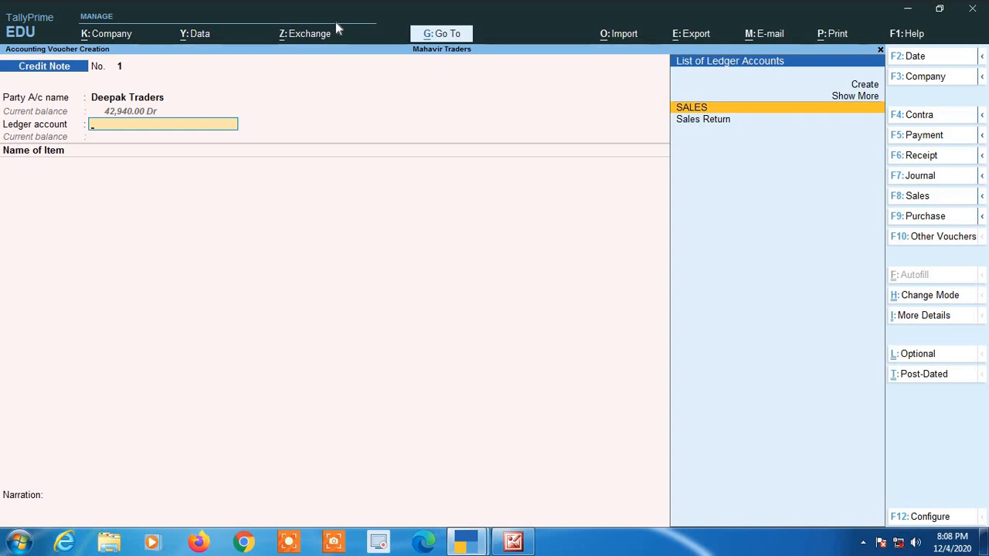
{"action": "key", "text": "Down"}
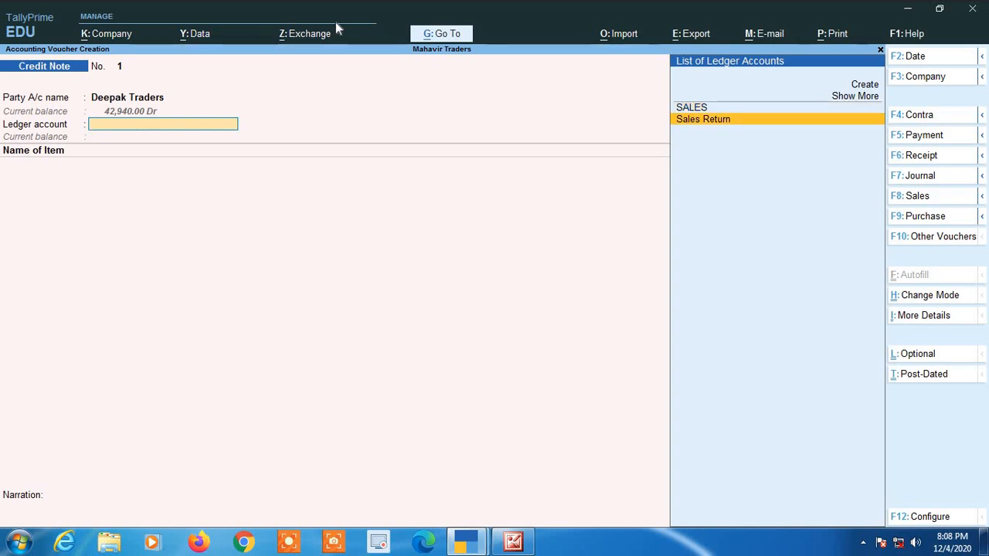
{"action": "key", "text": "Return"}
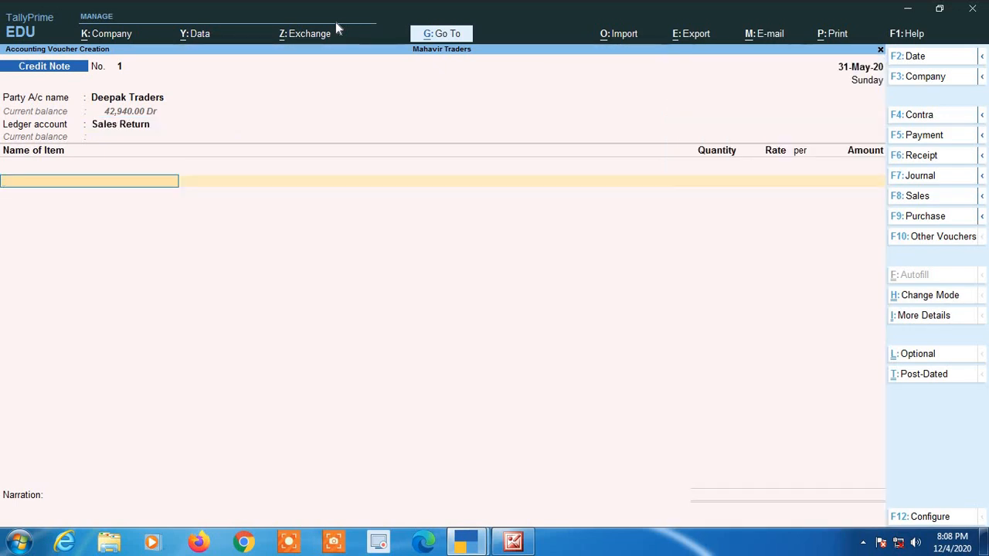
- Alter the Sales Return ledger by accepting Type of Ledger as Not Applicable, keep its group, inventory and GST settings, and save it
{"action": "key", "text": "BackSpace"}
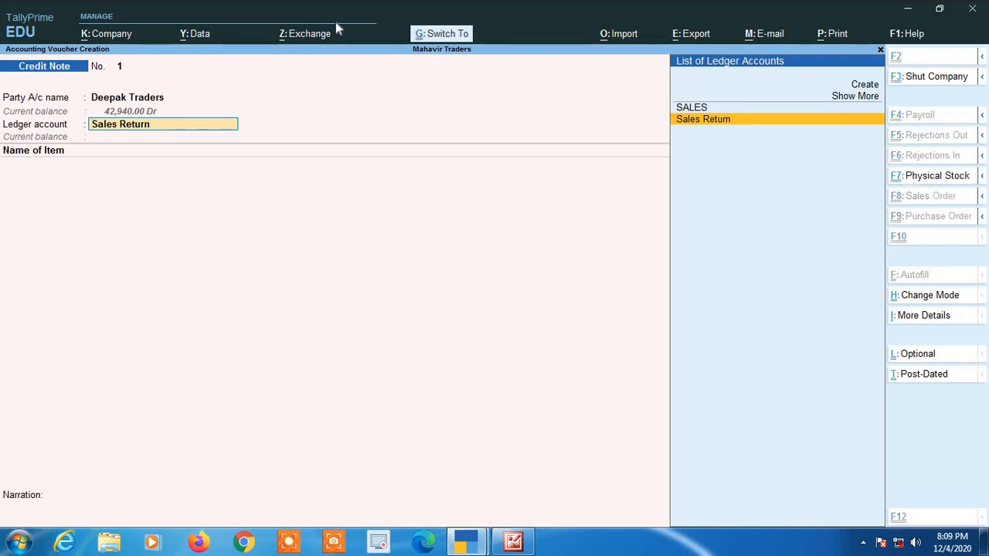
{"action": "key", "text": "ctrl+Return"}
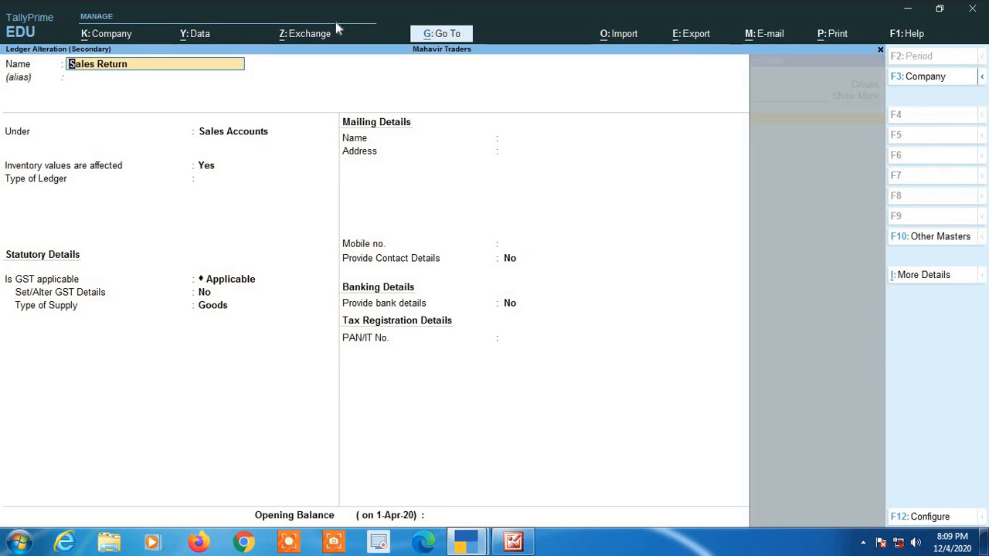
{"action": "key", "text": "Return"}
{"action": "key", "text": "Return"}
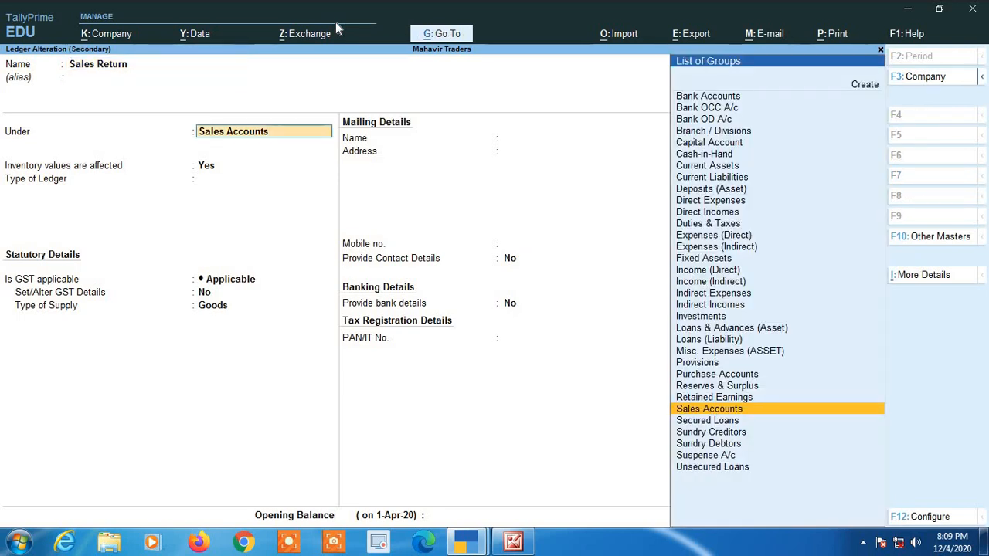
{"action": "key", "text": "Return"}
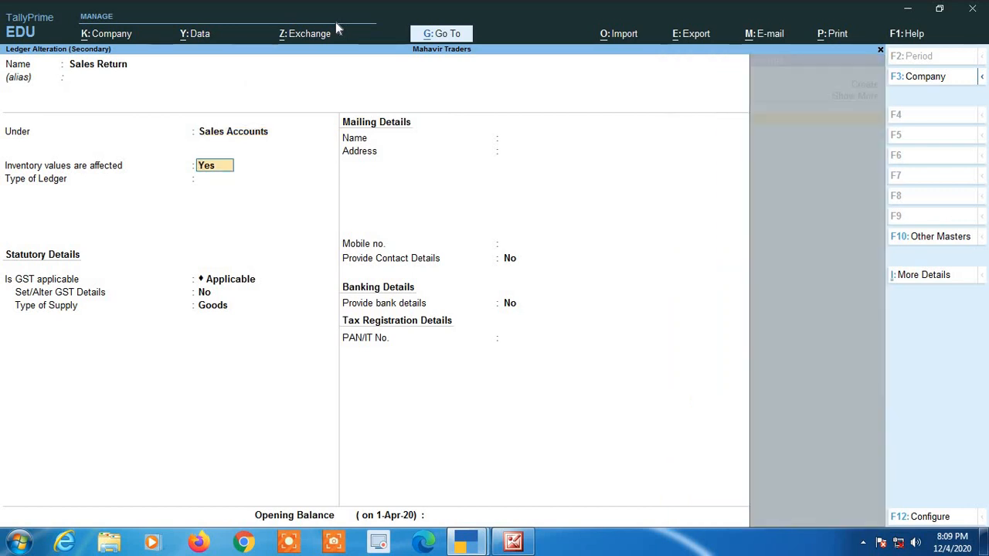
{"action": "key", "text": "Return"}
{"action": "key", "text": "Return"}
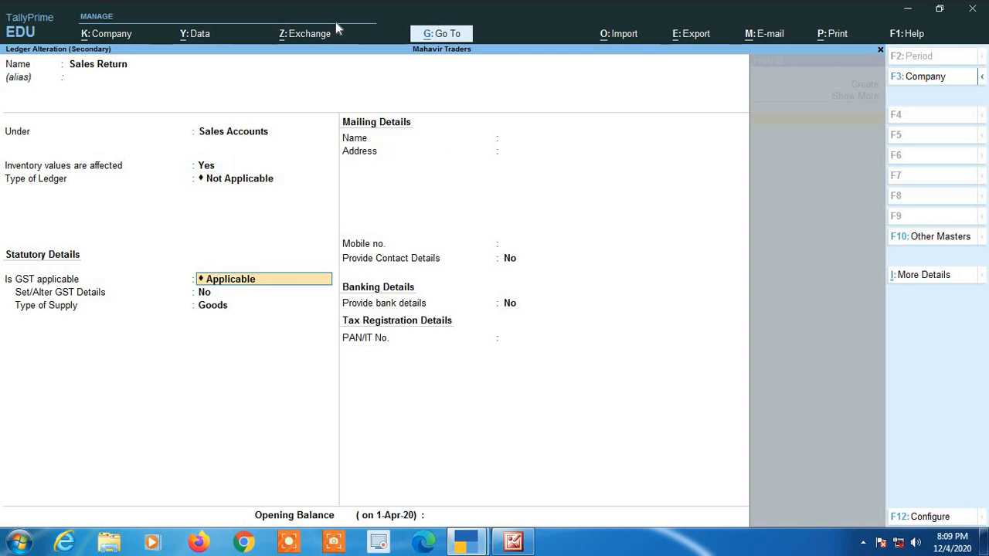
{"action": "key", "text": "Return"}
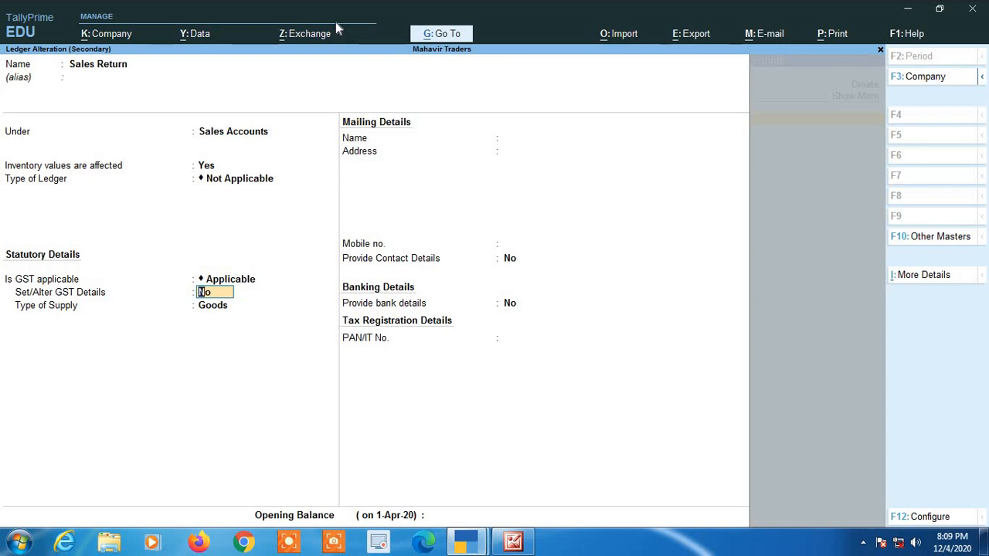
{"action": "key", "text": "Return"}
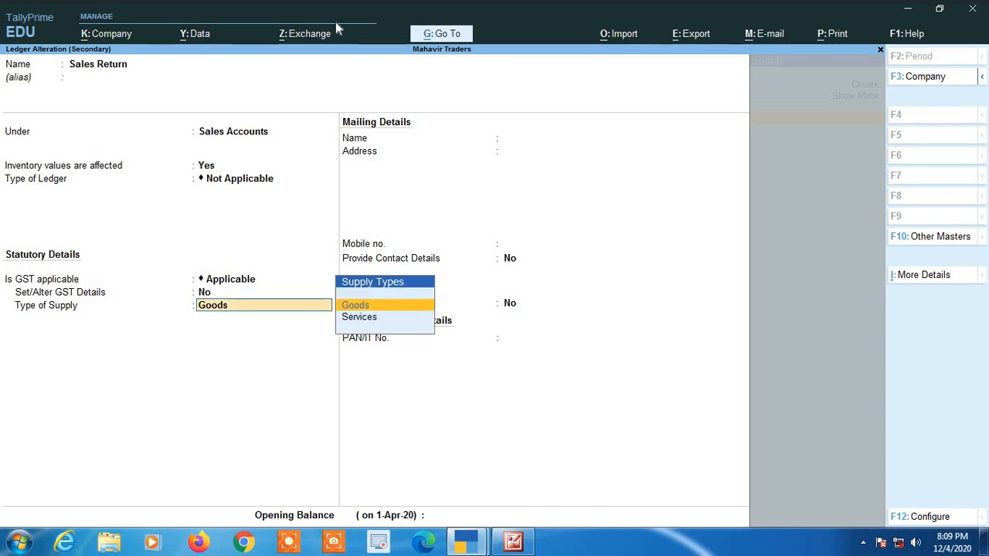
{"action": "key", "text": "Return"}
{"action": "key", "text": "Return"}
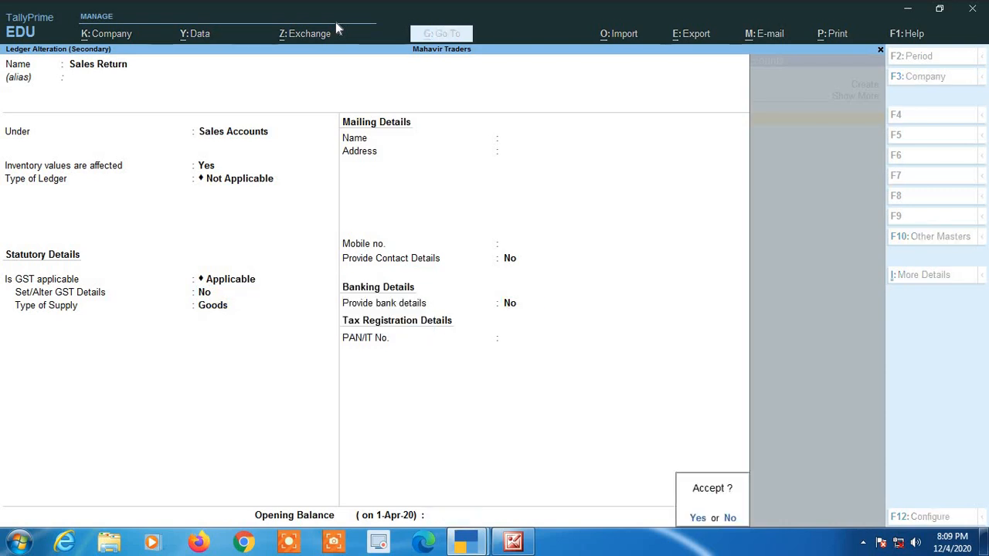
{"action": "key", "text": "Return"}
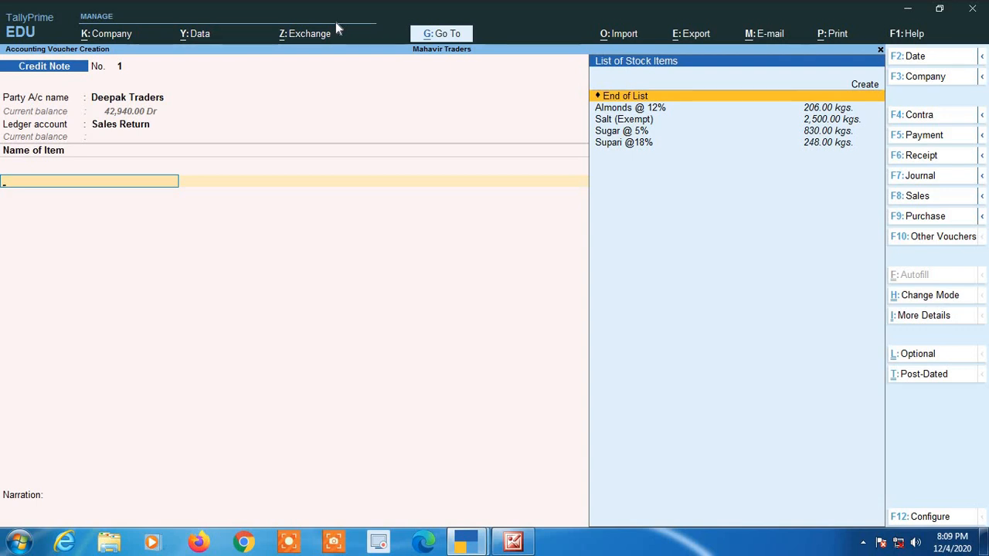
- Add the stock item Almonds @ 12% to the credit note with quantity 100 kgs at a rate of 120.00 per kg
{"action": "type", "text": "al"}
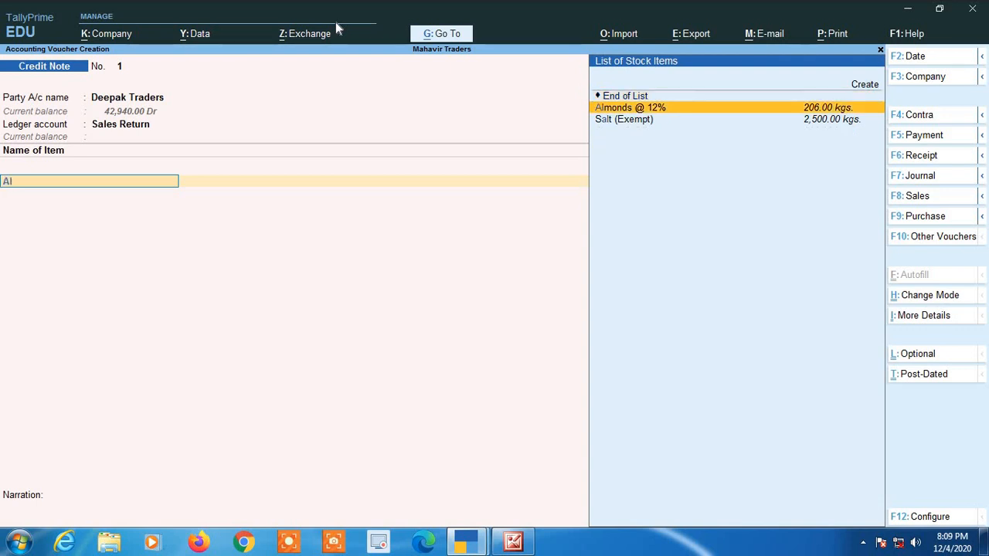
{"action": "key", "text": "Return"}
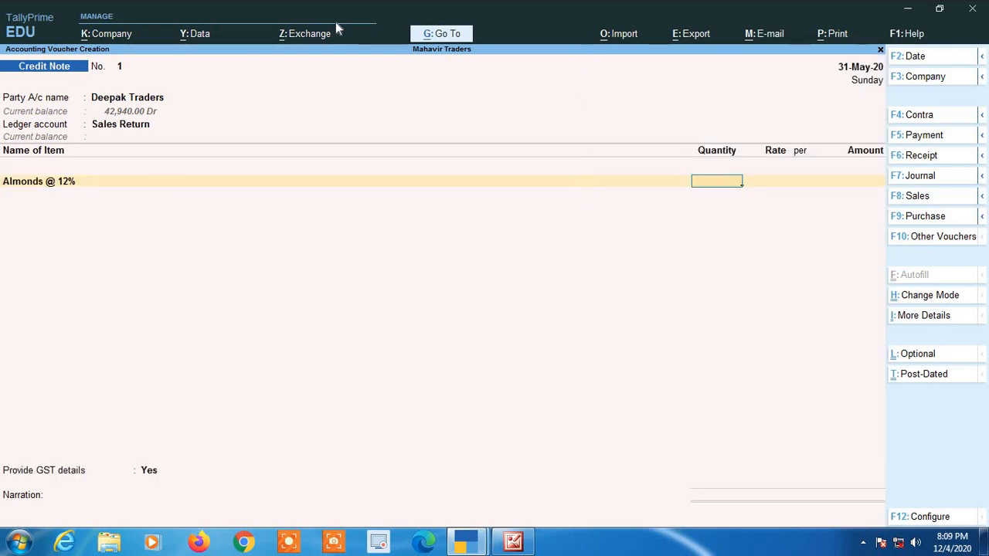
{"action": "type", "text": "100"}
{"action": "key", "text": "Return"}
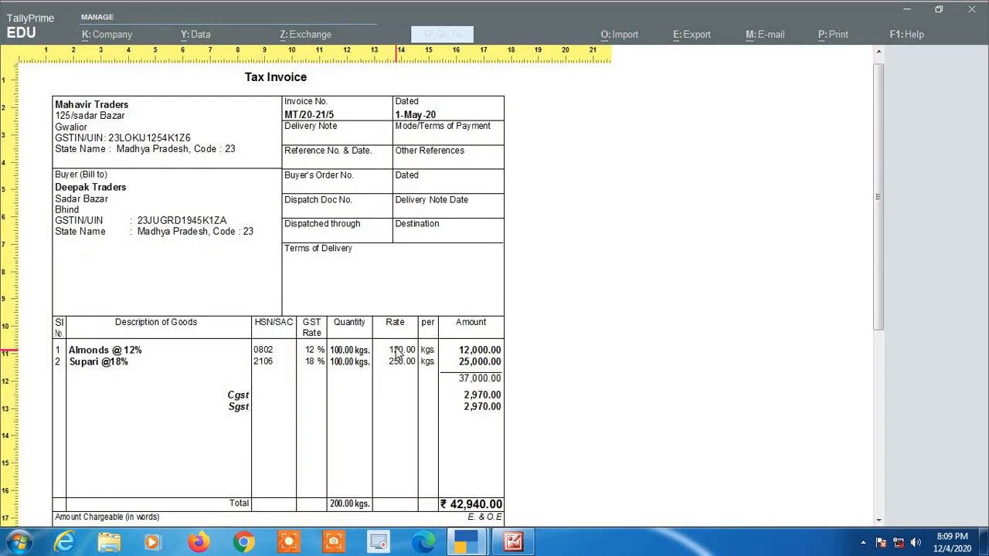
{"action": "key", "text": "alt+Tab"}
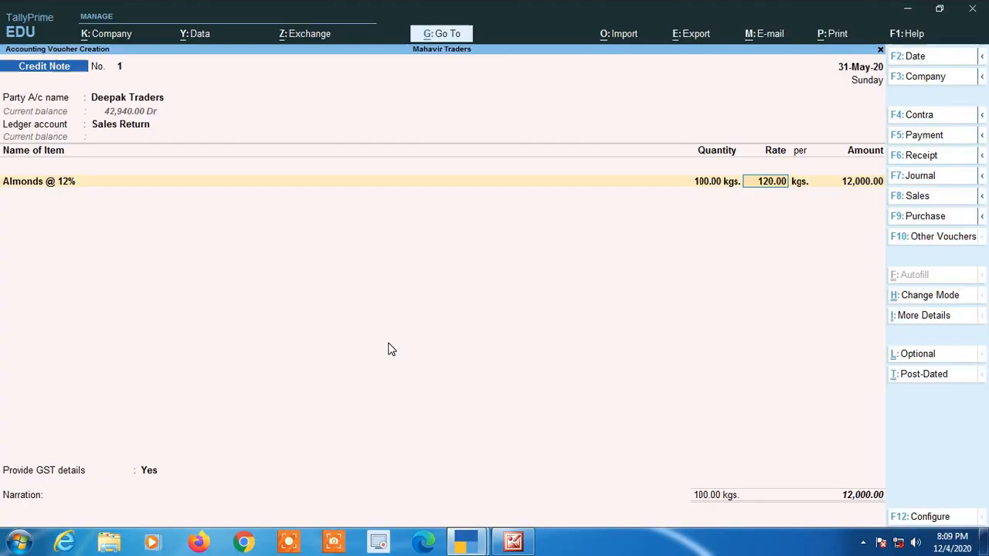
{"action": "key", "text": "Return"}
{"action": "key", "text": "Return"}
{"action": "key", "text": "Return"}
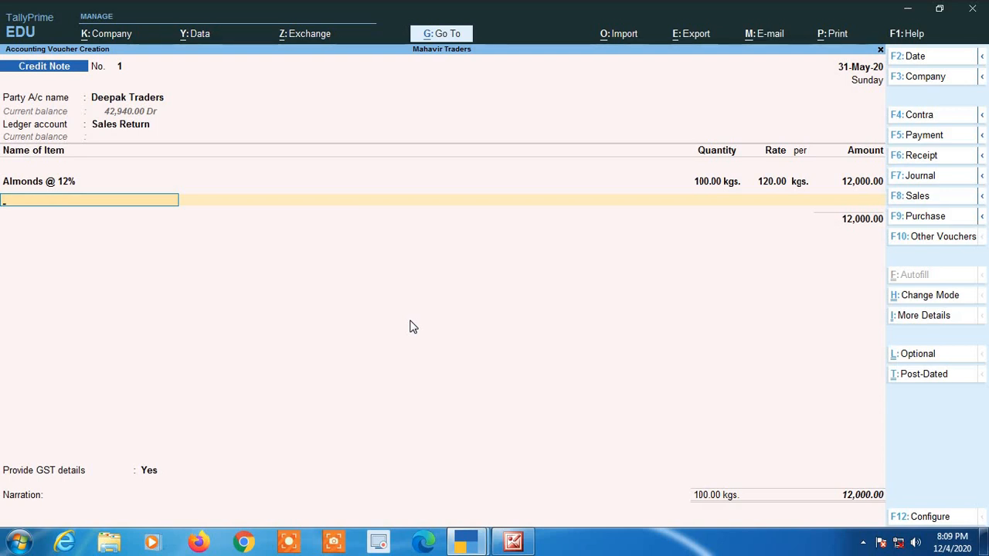
- End the item list and add the Cgst and Sgst tax ledgers with their automatically calculated amounts
{"action": "key", "text": "Return"}
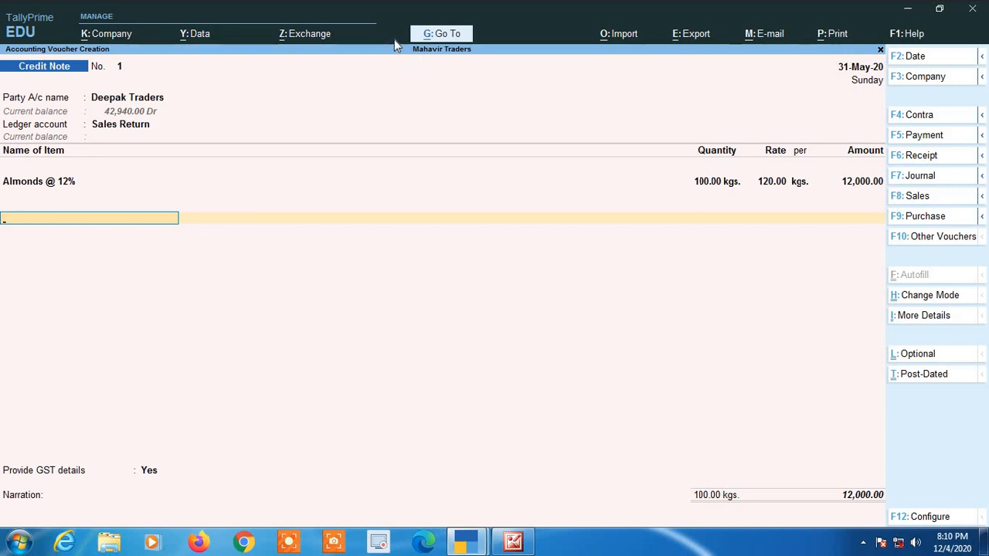
{"action": "type", "text": "Cg"}
{"action": "key", "text": "Return"}
{"action": "key", "text": "Return"}
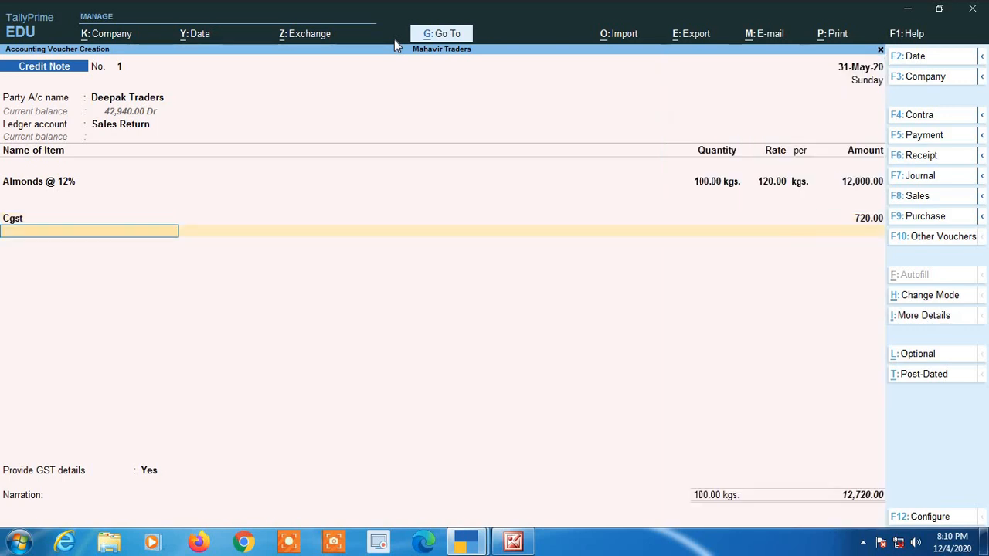
{"action": "type", "text": "Sg"}
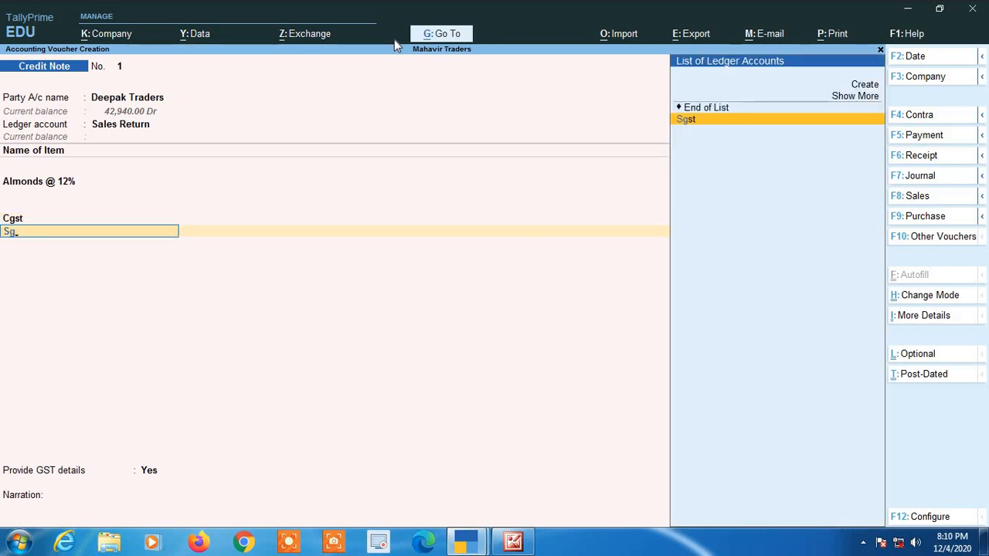
{"action": "key", "text": "Return"}
{"action": "key", "text": "Return"}
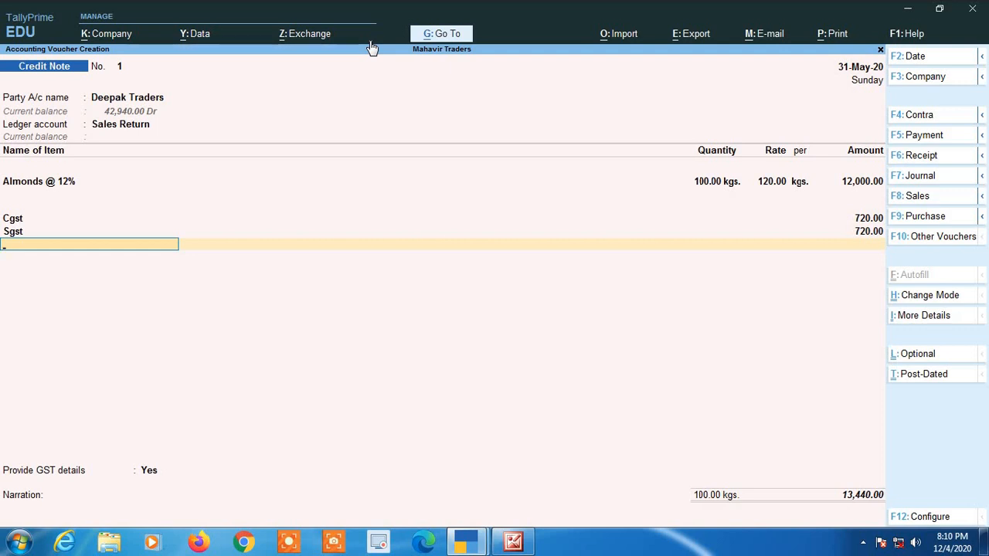
- Provide GST details with 01-Sales Return as the reason for issuing the note, leaving the buyer's debit note number and date blank
{"action": "key", "text": "Return"}
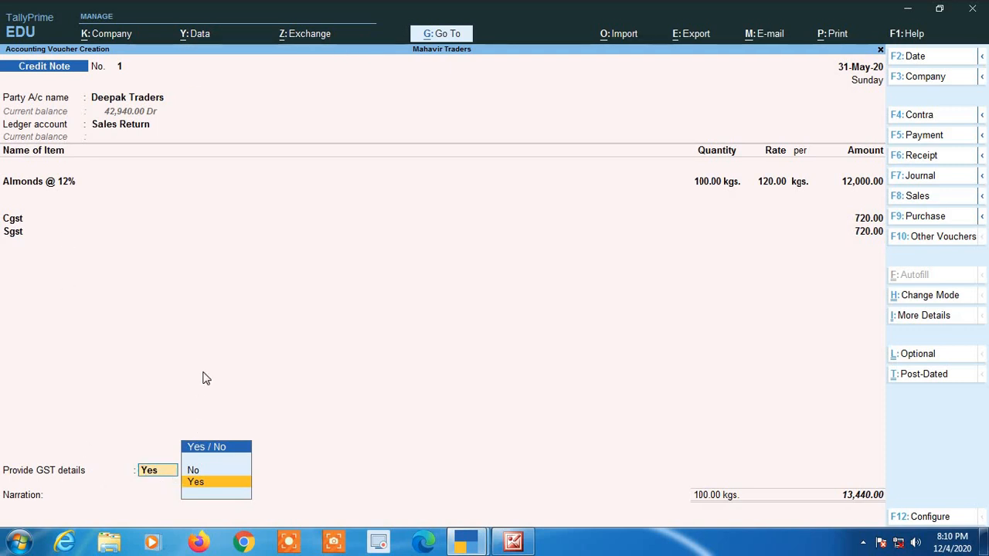
{"action": "key", "text": "Return"}
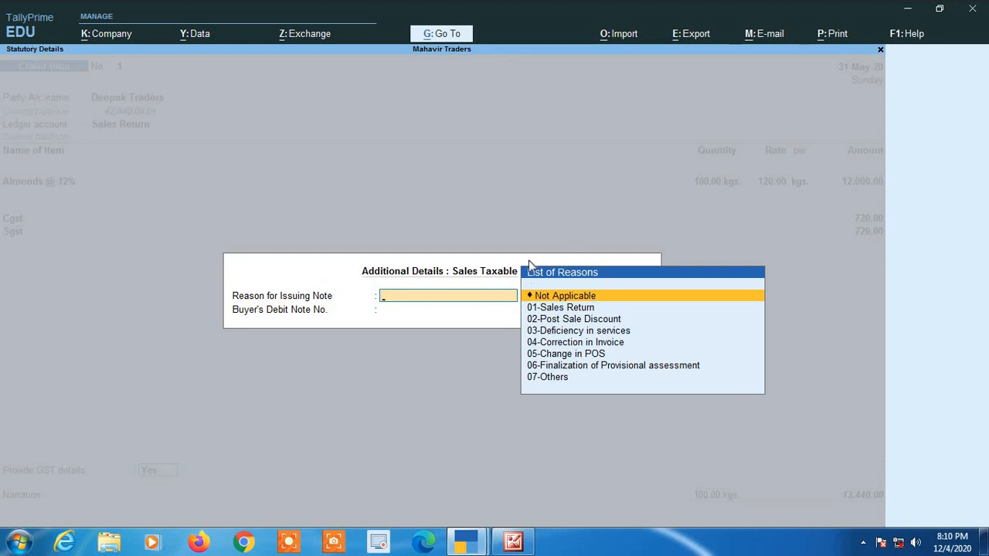
{"action": "key", "text": "Down"}
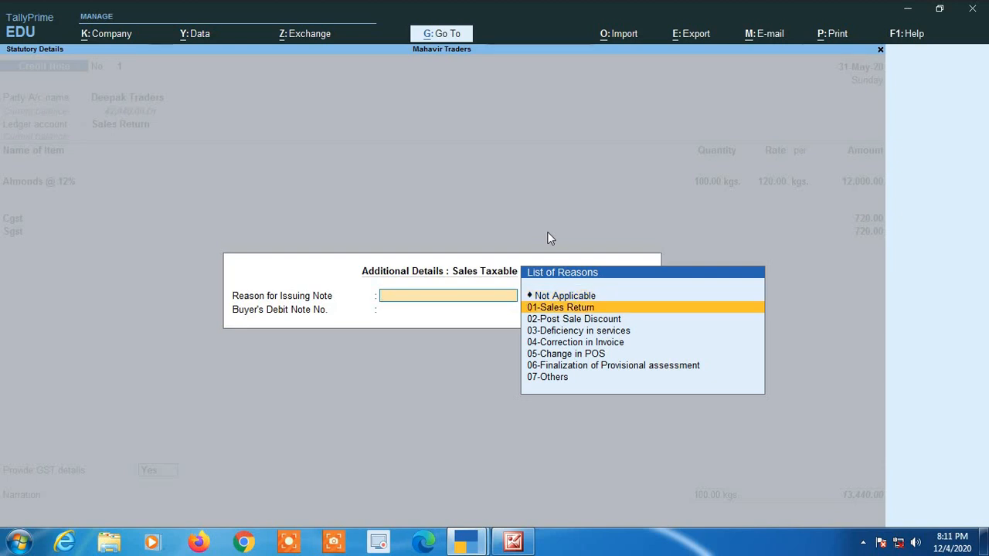
{"action": "key", "text": "Return"}
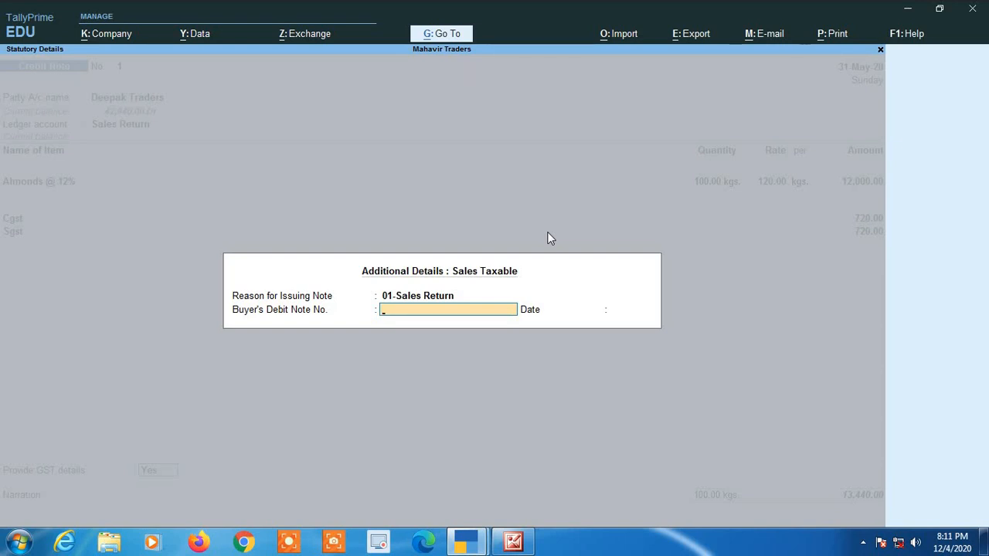
{"action": "key", "text": "Return"}
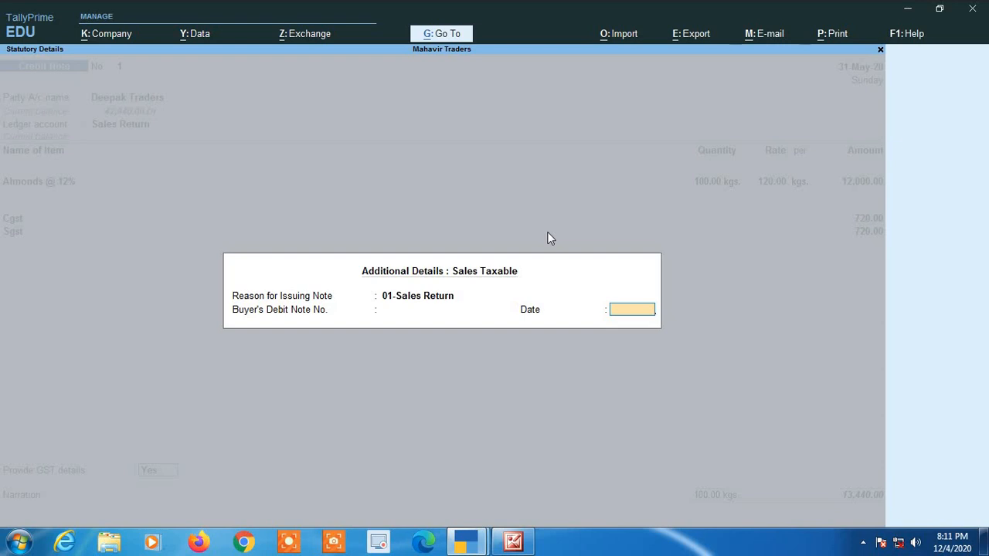
{"action": "key", "text": "Return"}
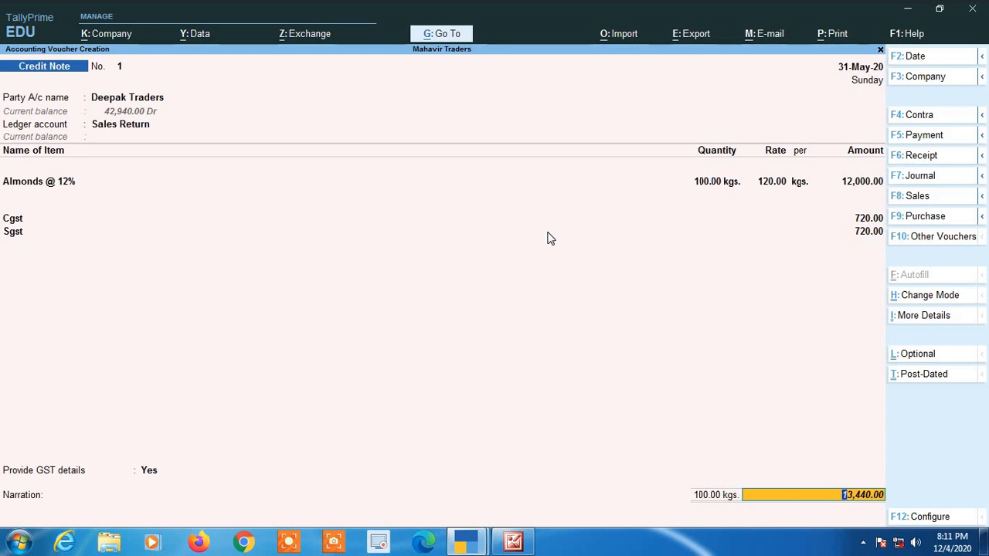
- Consult the earlier tax invoice, and open the Original Invoice No. & Date details for the credit note
{"action": "key", "text": "alt+Tab"}
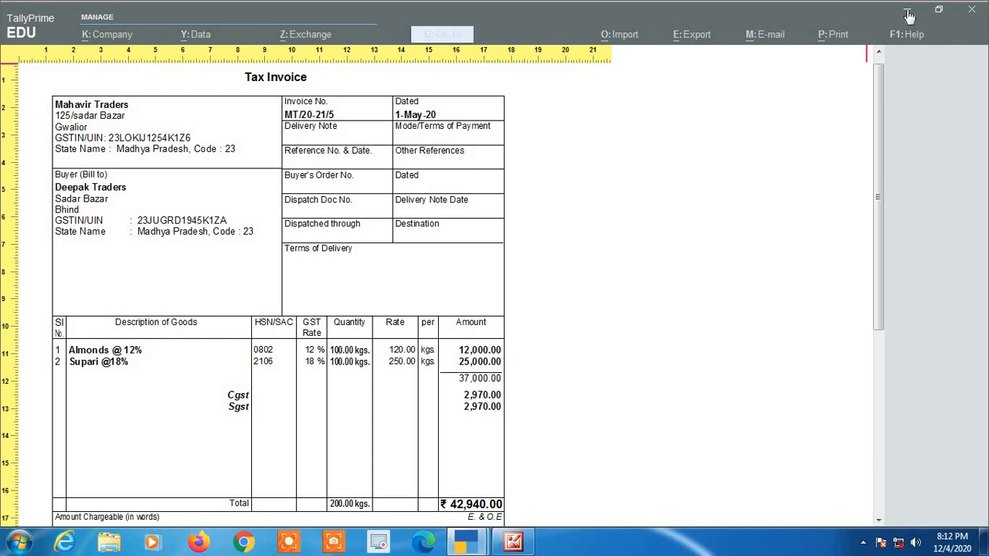
{"action": "key", "text": "Escape"}
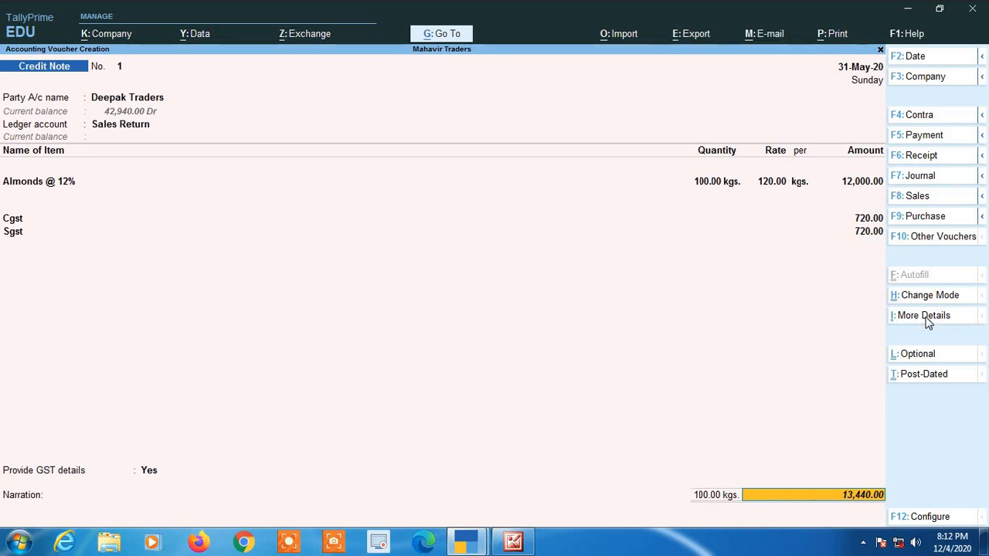
{"action": "left_click", "coordinate": [924, 316]}
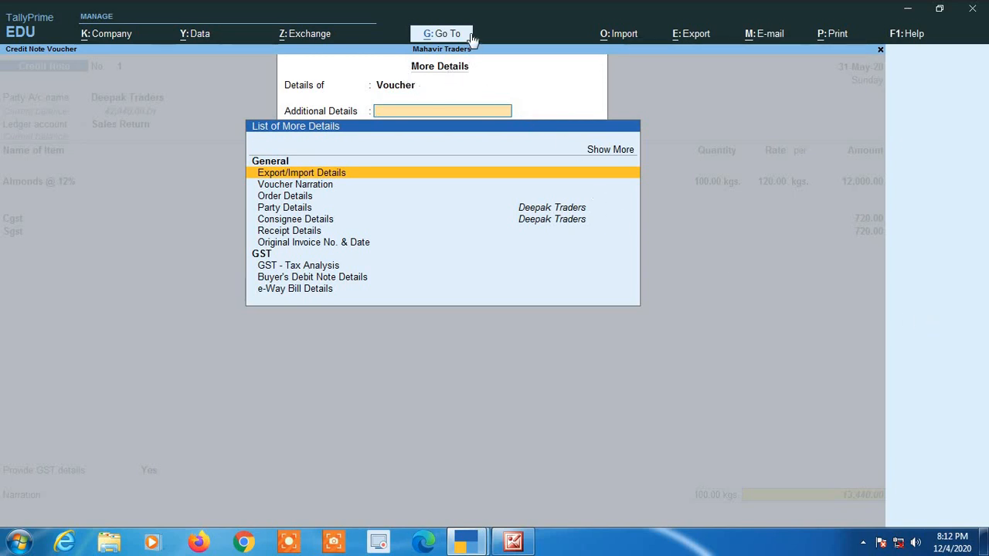
{"action": "key", "text": "Down"}
{"action": "key", "text": "Down"}
{"action": "key", "text": "Down"}
{"action": "key", "text": "Down"}
{"action": "key", "text": "Down"}
{"action": "key", "text": "Down"}
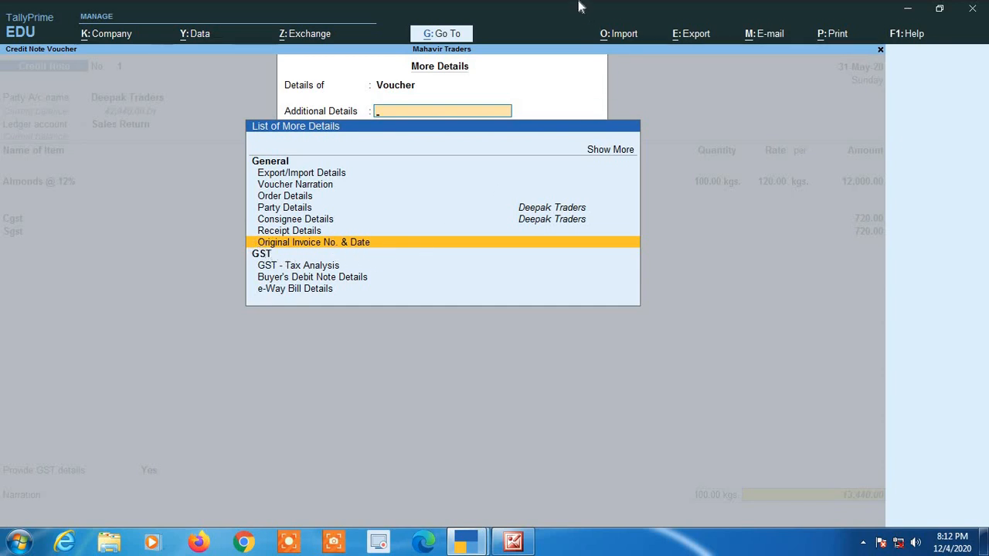
{"action": "key", "text": "Return"}
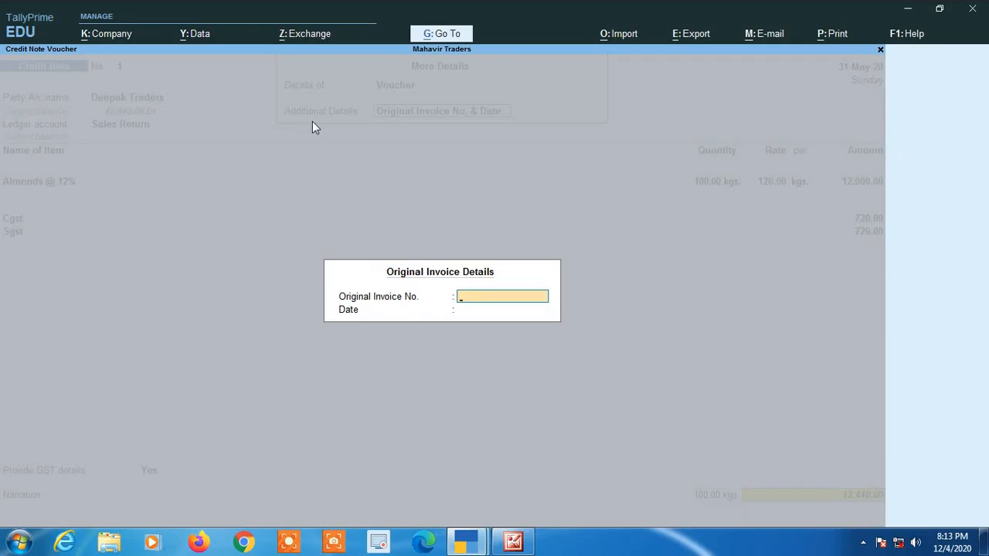
- Enter MT/20-21/5 as the original invoice number and 1-May-20 as its date, and accept the details
{"action": "type", "text": "MT"}
{"action": "type", "text": "20-21/5"}
{"action": "key", "text": "Return"}
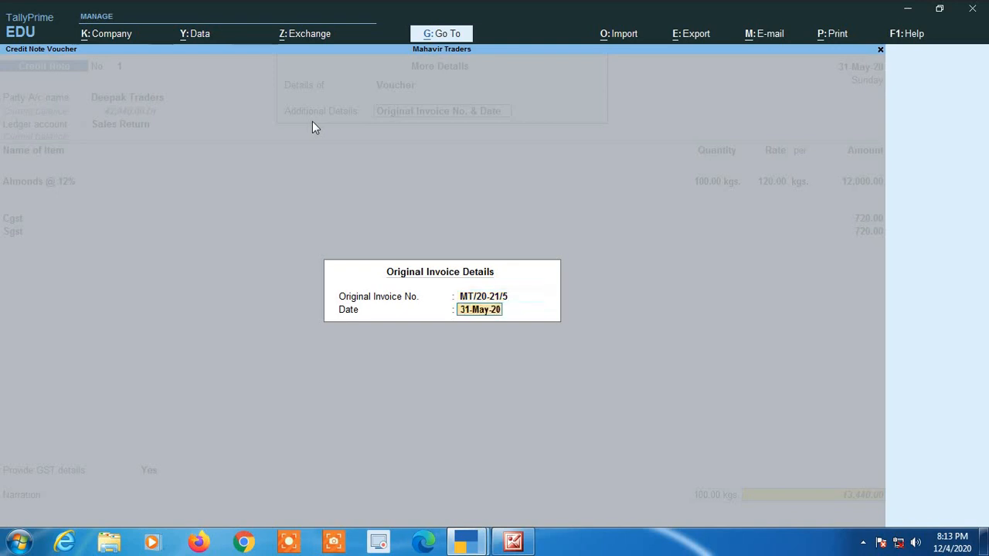
{"action": "type", "text": "1 5 20"}
{"action": "key", "text": "Return"}
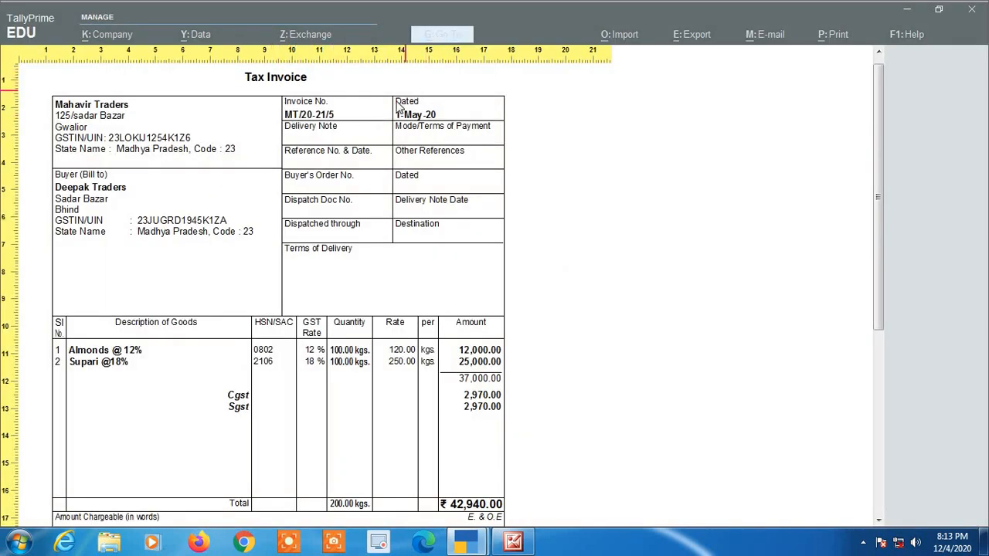
{"action": "key", "text": "Escape"}
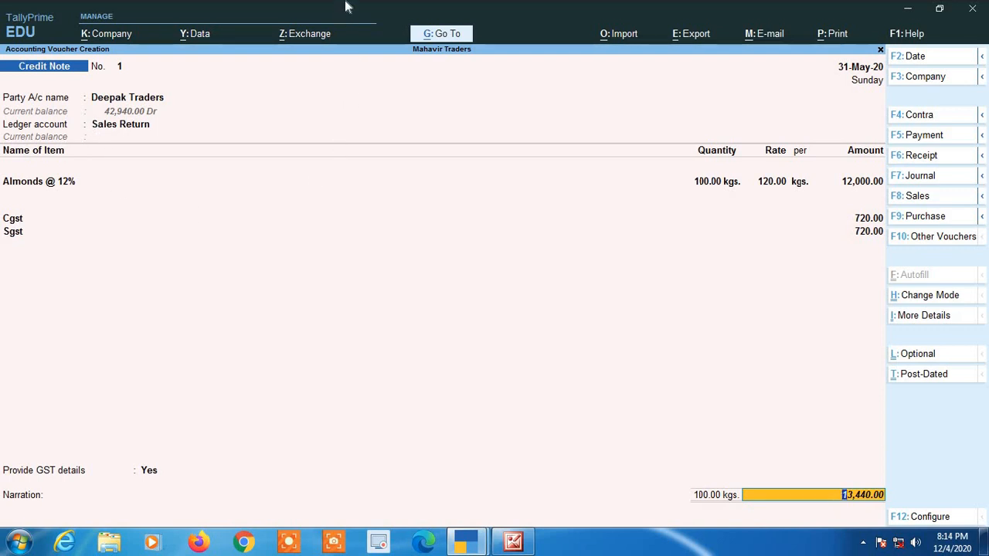
- Save the credit note without a narration and leave voucher creation for the Gateway of Tally
{"action": "key", "text": "Return"}
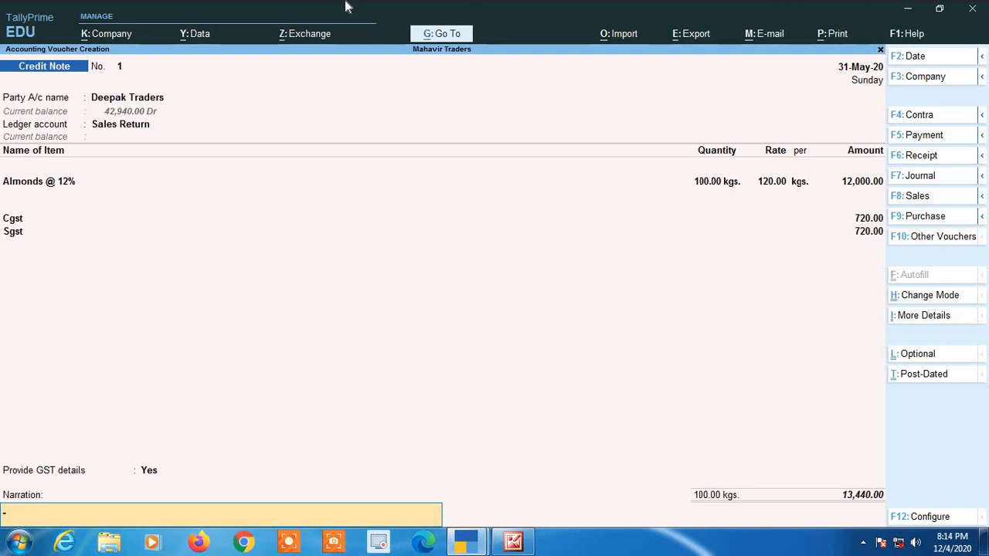
{"action": "key", "text": "Return"}
{"action": "key", "text": "Return"}
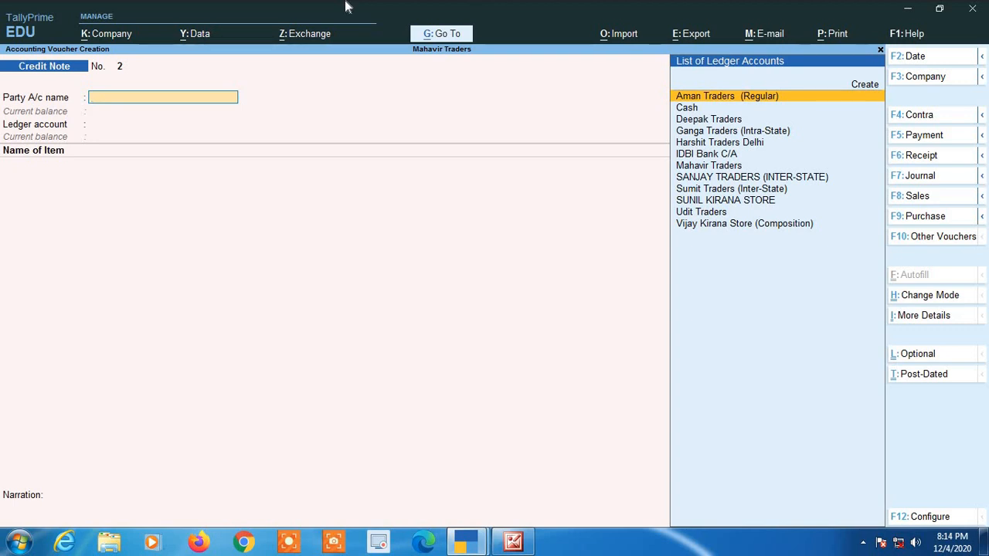
{"action": "key", "text": "Escape"}
{"action": "key", "text": "y"}
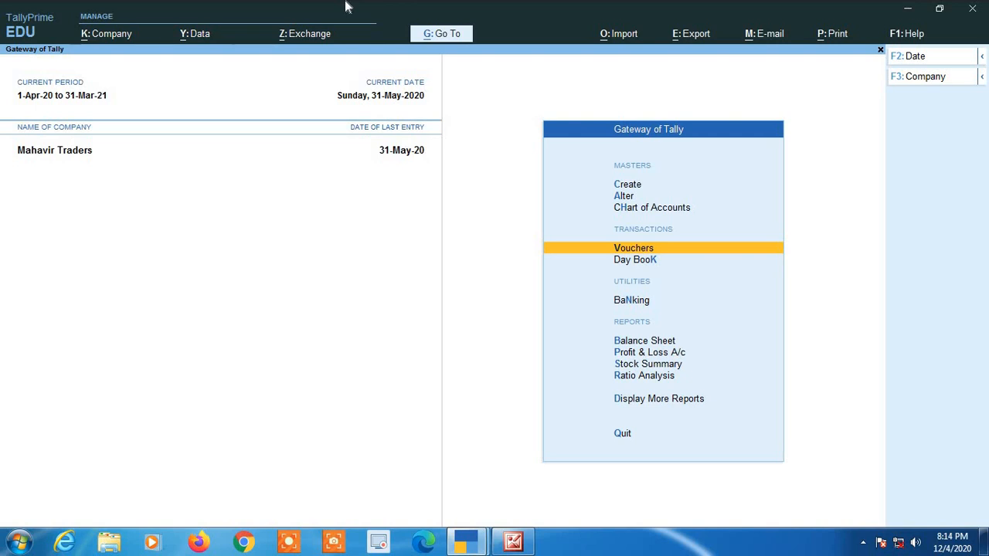
- Open the GSTR-1 report from the GST reports
{"action": "key", "text": "Down"}
{"action": "key", "text": "Down"}
{"action": "key", "text": "Down"}
{"action": "key", "text": "Down"}
{"action": "key", "text": "Down"}
{"action": "key", "text": "Down"}
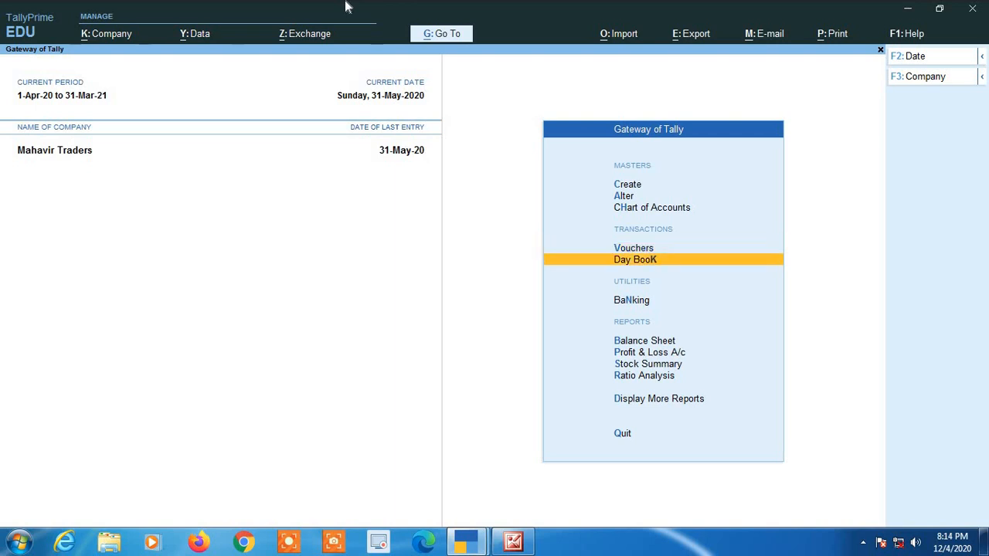
{"action": "key", "text": "Down"}
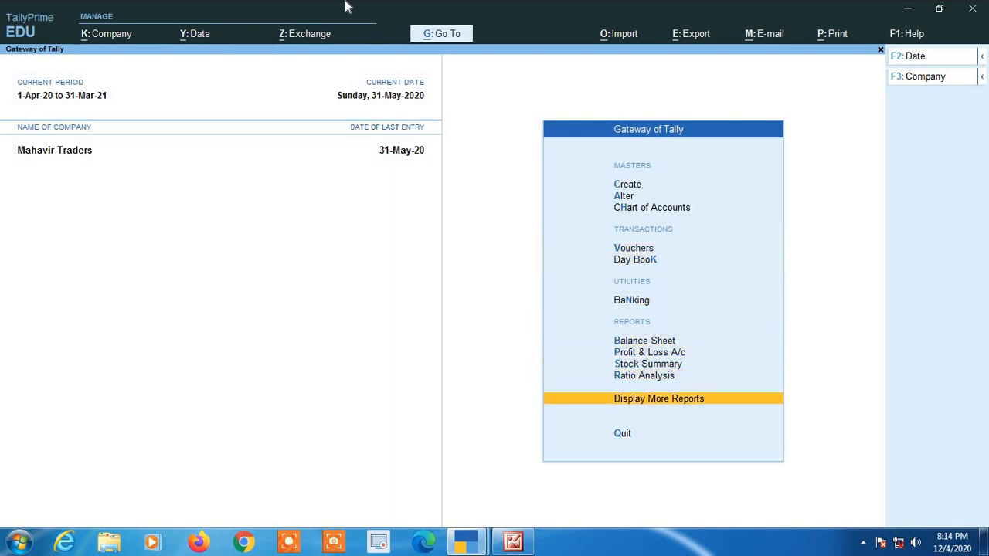
{"action": "key", "text": "Return"}
{"action": "key", "text": "Down"}
{"action": "key", "text": "Down"}
{"action": "key", "text": "Down"}
{"action": "key", "text": "Down"}
{"action": "key", "text": "Down"}
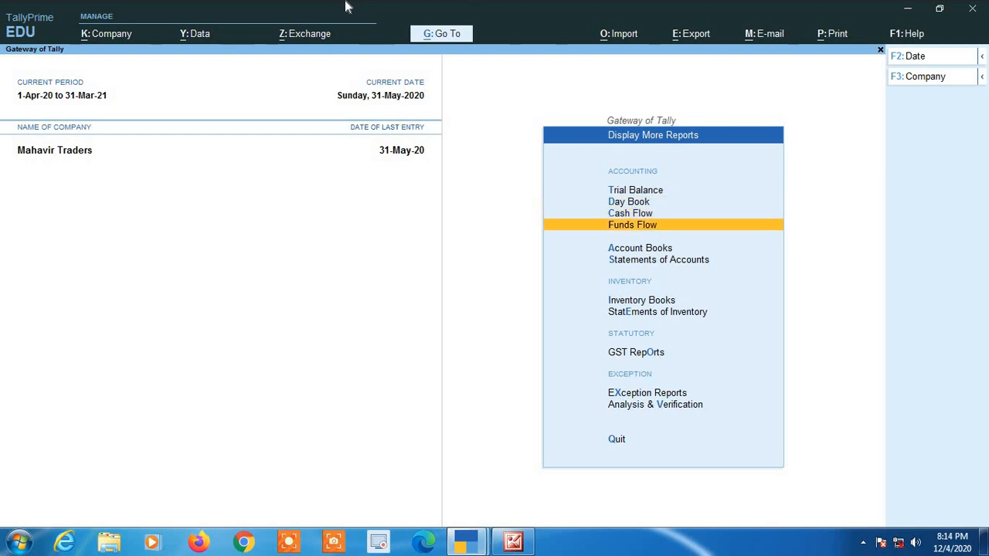
{"action": "key", "text": "Down"}
{"action": "key", "text": "Down"}
{"action": "key", "text": "Down"}
{"action": "key", "text": "Up"}
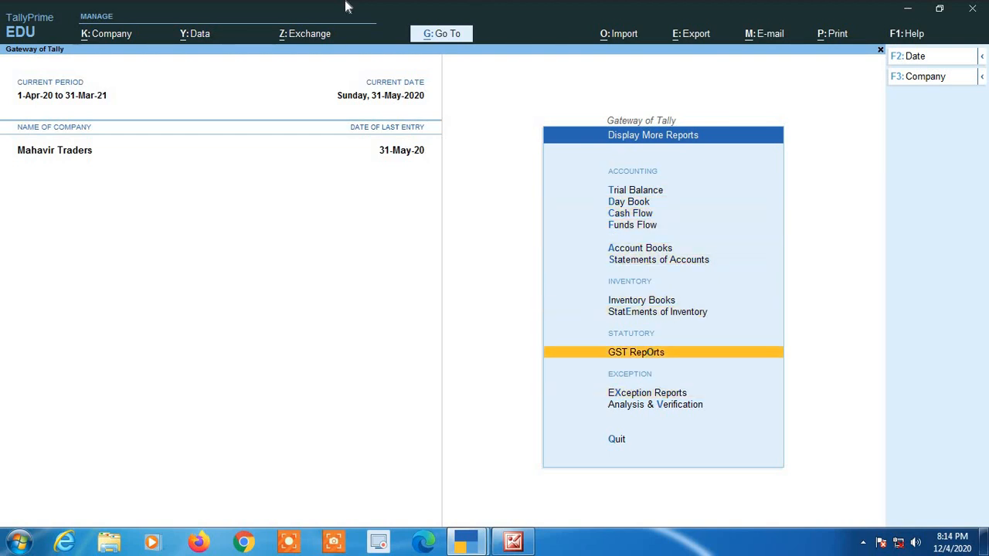
{"action": "key", "text": "Return"}
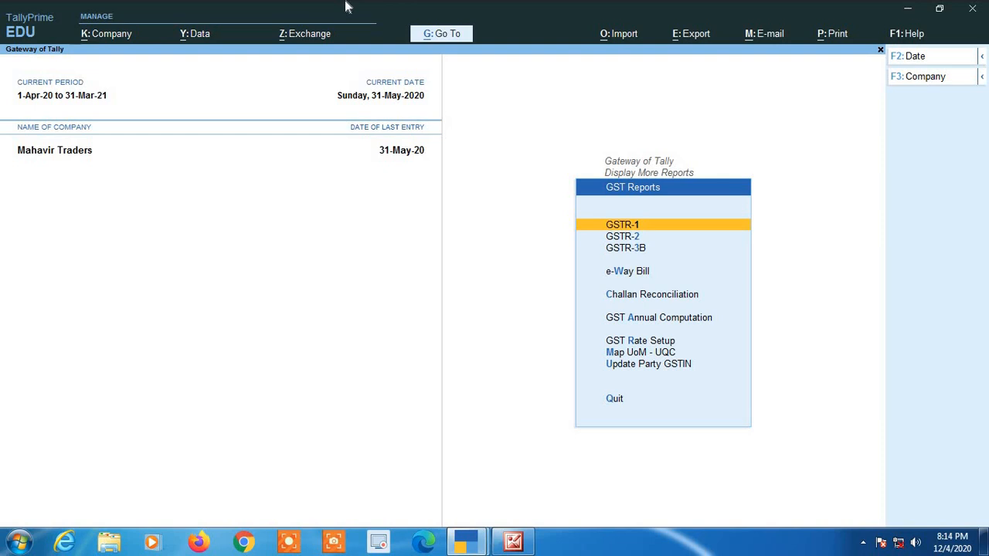
{"action": "key", "text": "Return"}
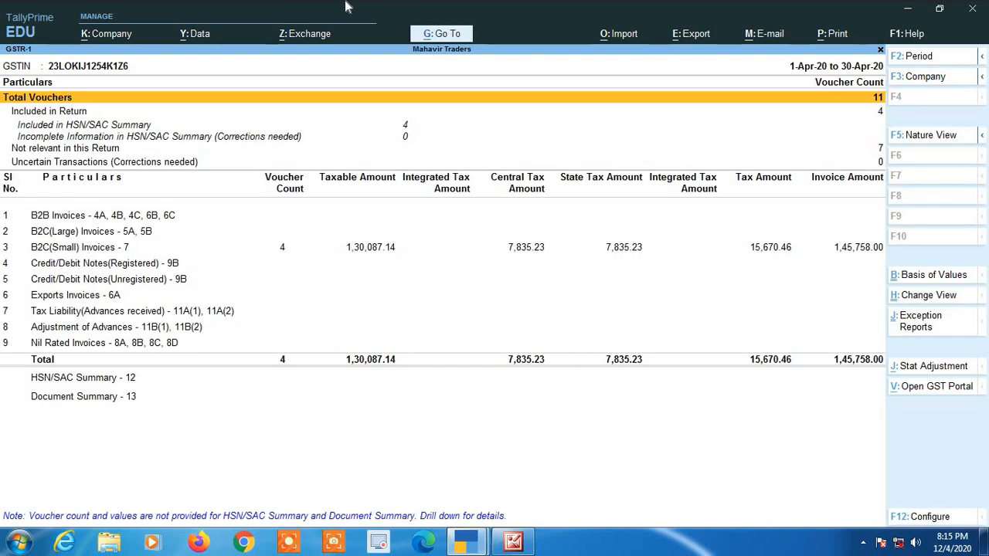
- Set the GSTR-1 report period from 1-5-2020 to 31-5-2020
{"action": "key", "text": "F2"}
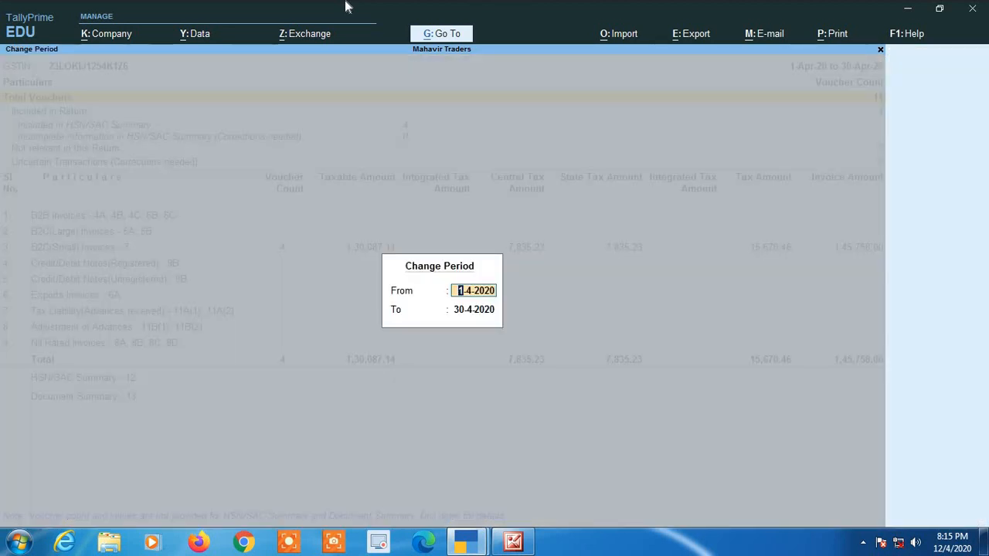
{"action": "type", "text": "1 5"}
{"action": "key", "text": "Return"}
{"action": "type", "text": "3"}
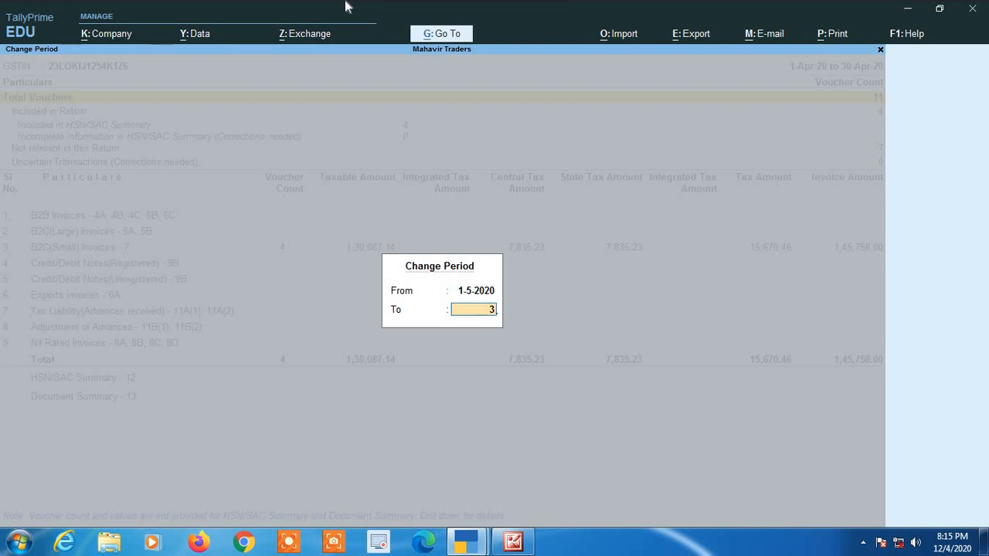
{"action": "type", "text": "1 5 20"}
{"action": "key", "text": "Return"}
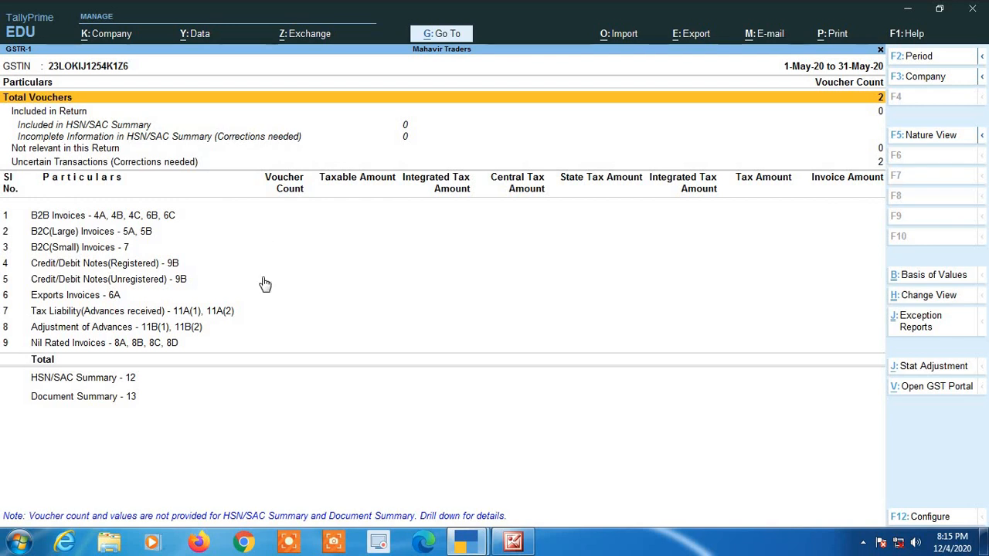
- Open the uncertain transactions in GSTR-1 and drill down to the vouchers lacking information for table-wise details
{"action": "key", "text": "Down"}
{"action": "key", "text": "Down"}
{"action": "key", "text": "Down"}
{"action": "key", "text": "Down"}
{"action": "key", "text": "Down"}
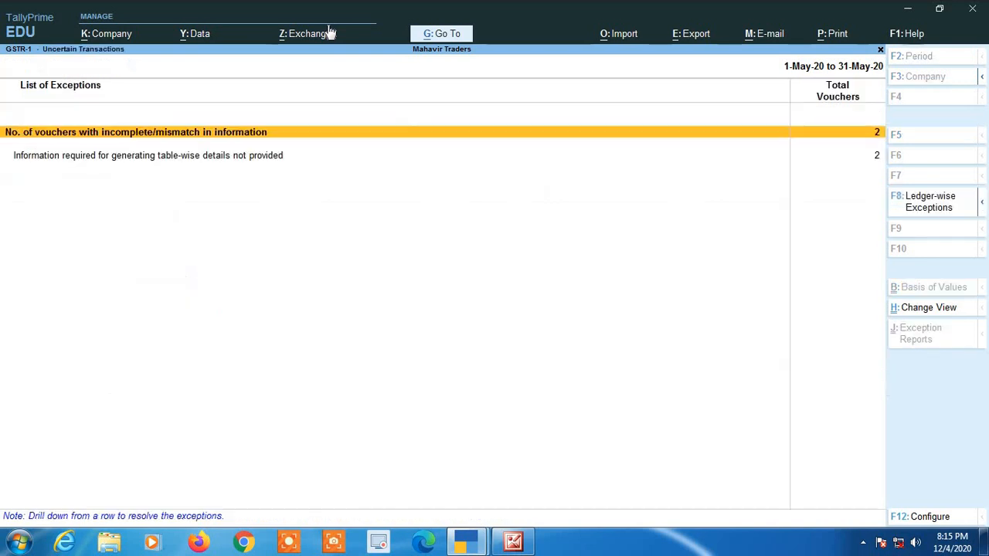
{"action": "key", "text": "Return"}
{"action": "key", "text": "Down"}
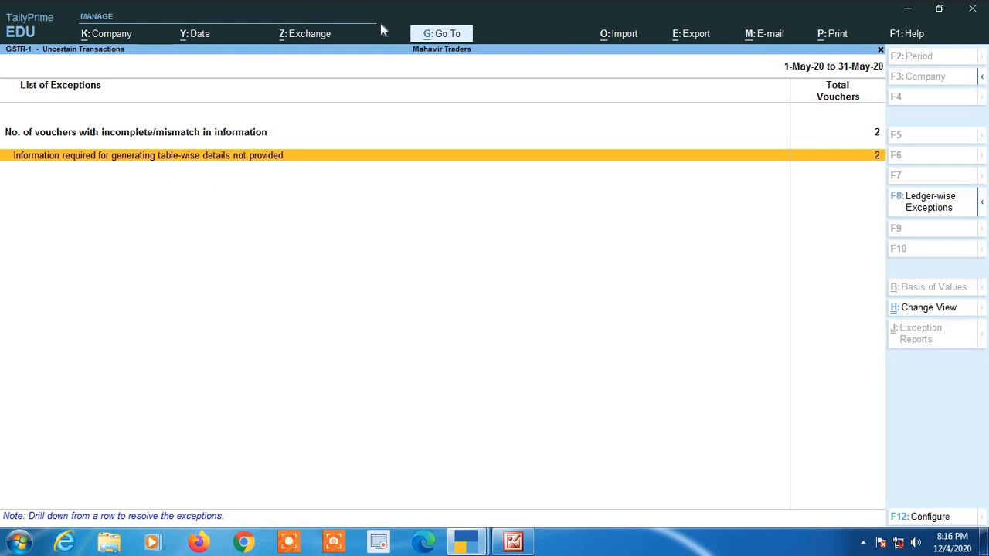
{"action": "key", "text": "Return"}
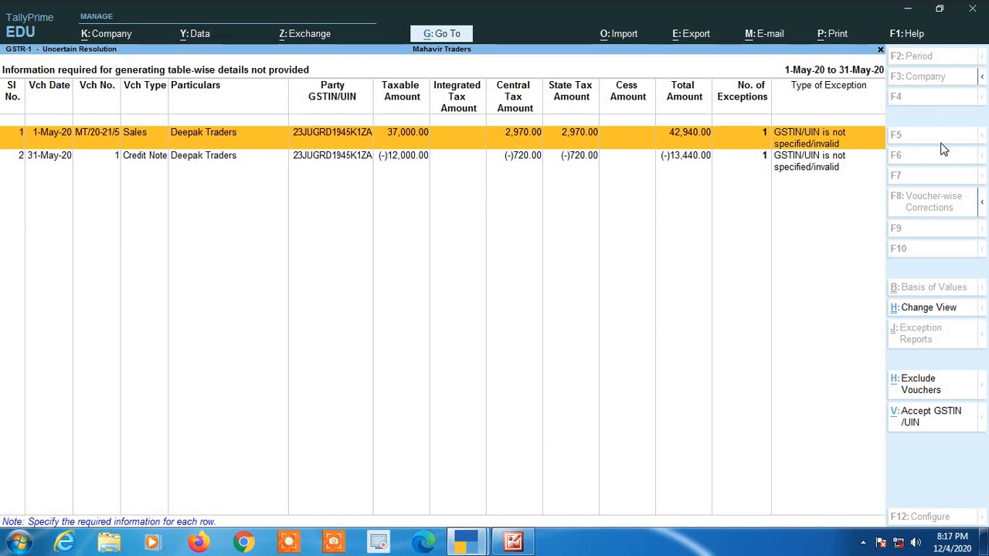
- Accept the GSTIN/UIN of the sales voucher and the credit note without validation, and return to the GSTR-1 summary
{"action": "left_click", "coordinate": [927, 419]}
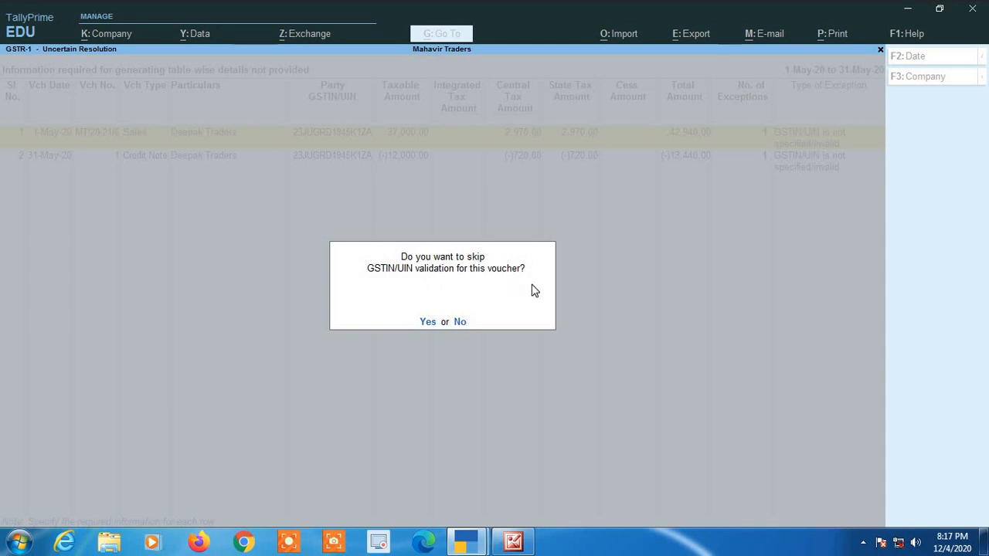
{"action": "key", "text": "y"}
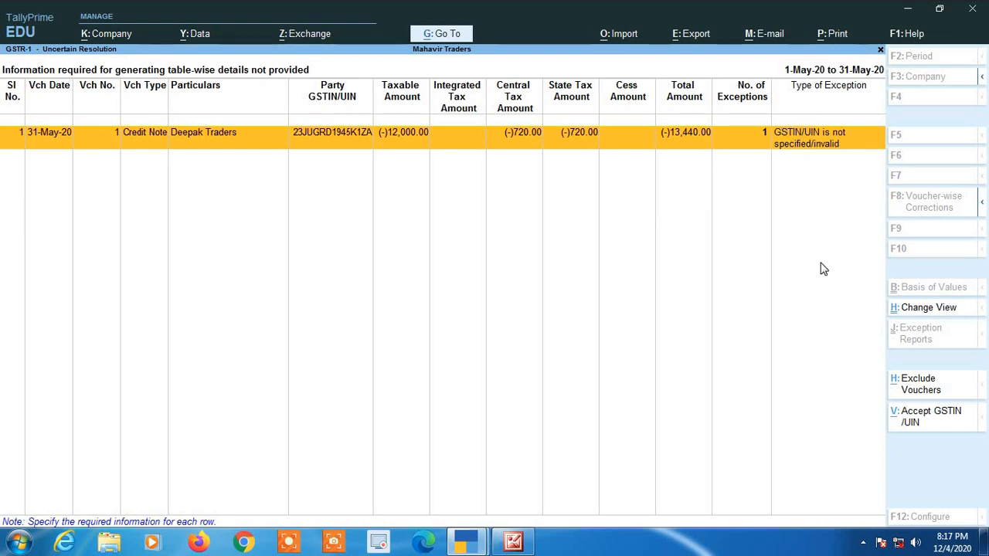
{"action": "left_click", "coordinate": [920, 418]}
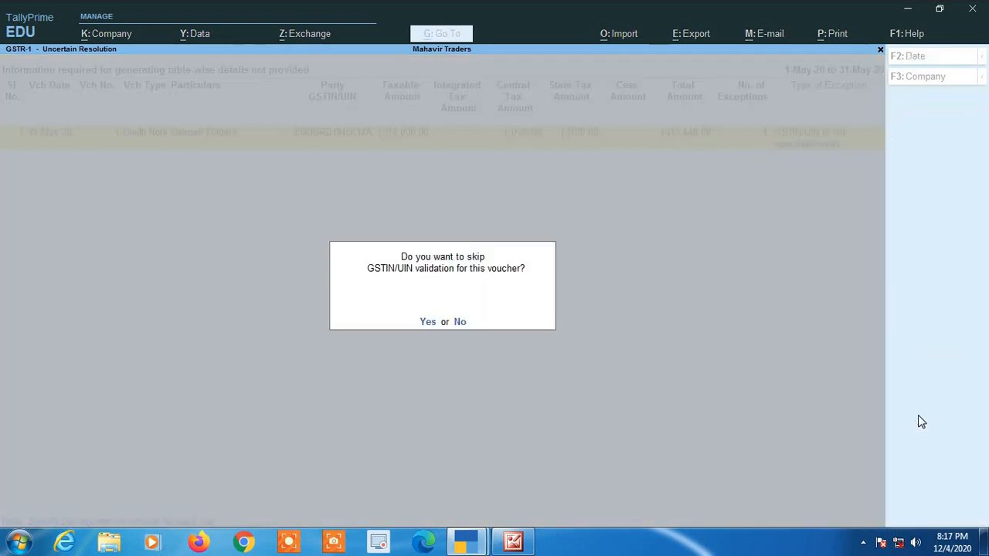
{"action": "key", "text": "y"}
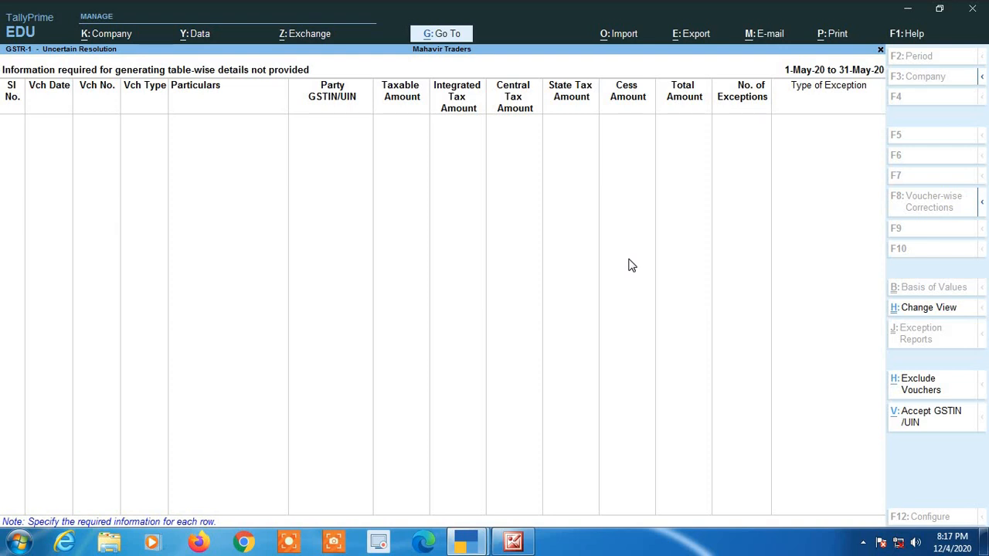
{"action": "key", "text": "Escape"}
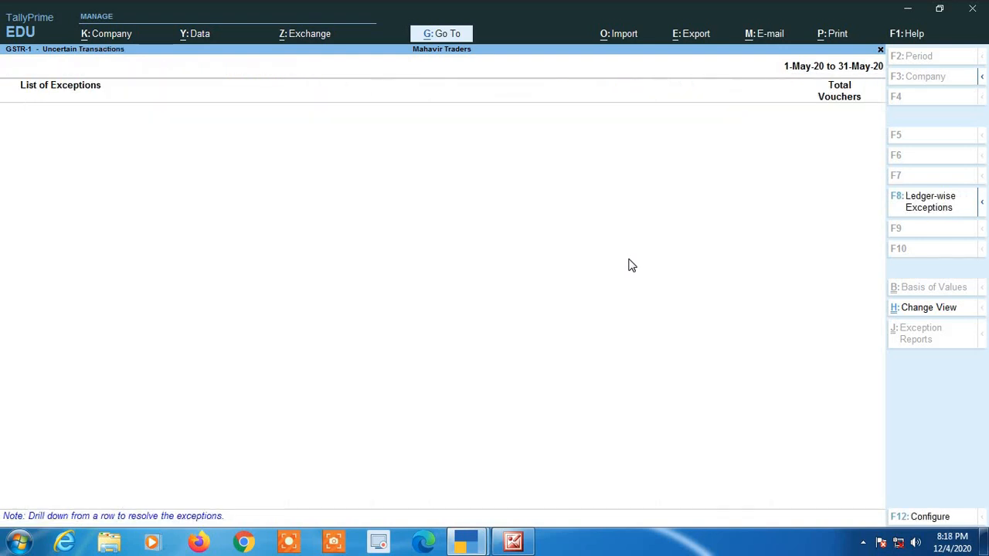
{"action": "key", "text": "Escape"}
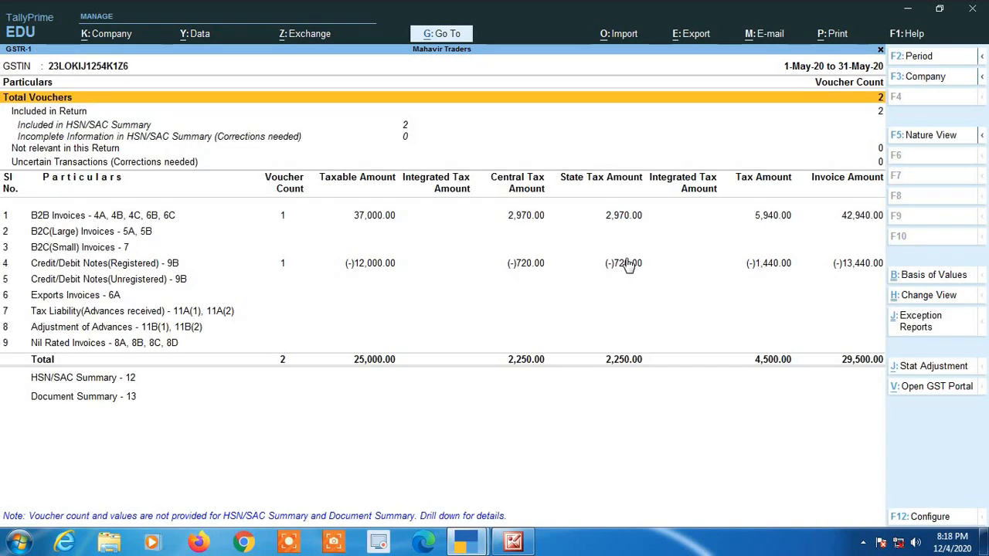
- Review the Deepak Traders credit note behind Credit/Debit Notes (Registered) - 9B and return to the GSTR-1 summary
{"action": "left_click", "coordinate": [362, 266]}
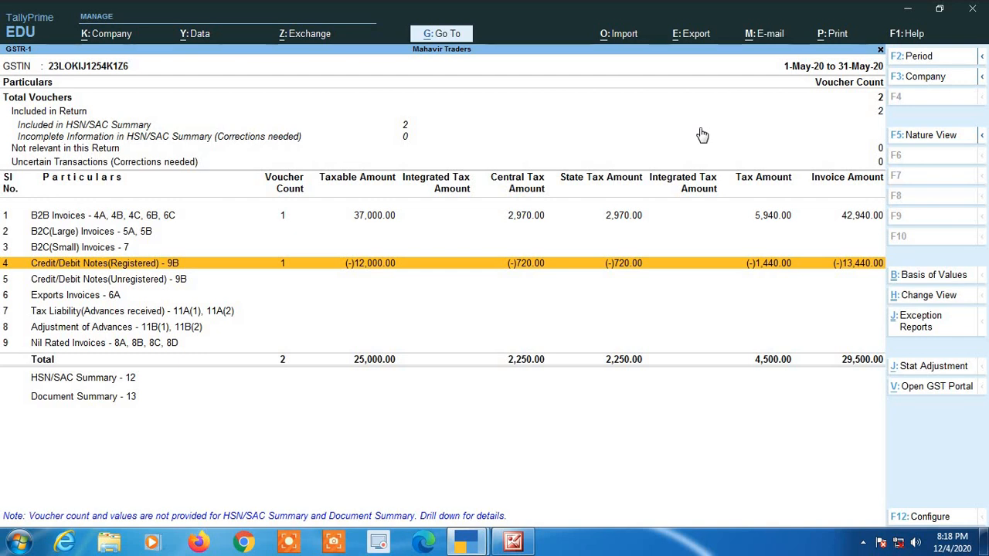
{"action": "key", "text": "Return"}
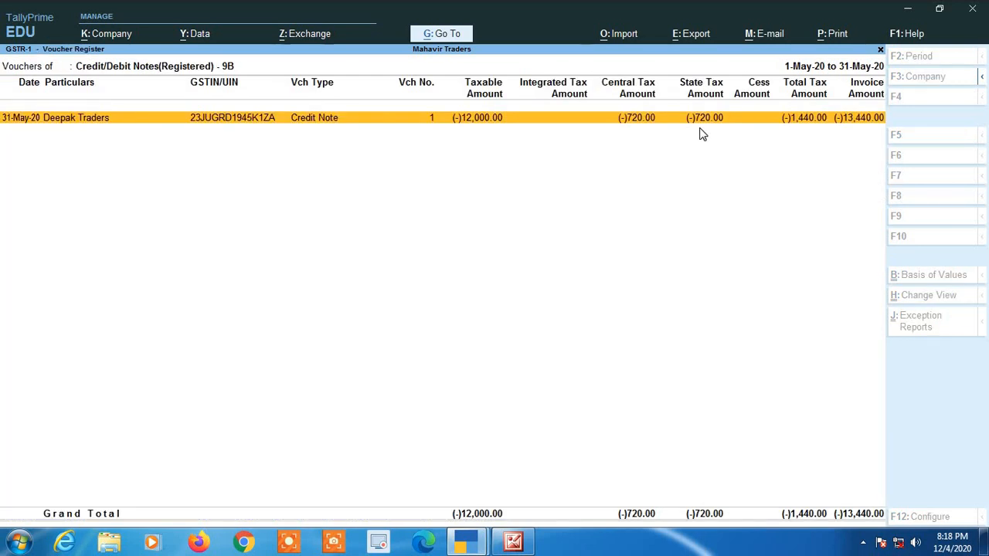
{"action": "key", "text": "Return"}
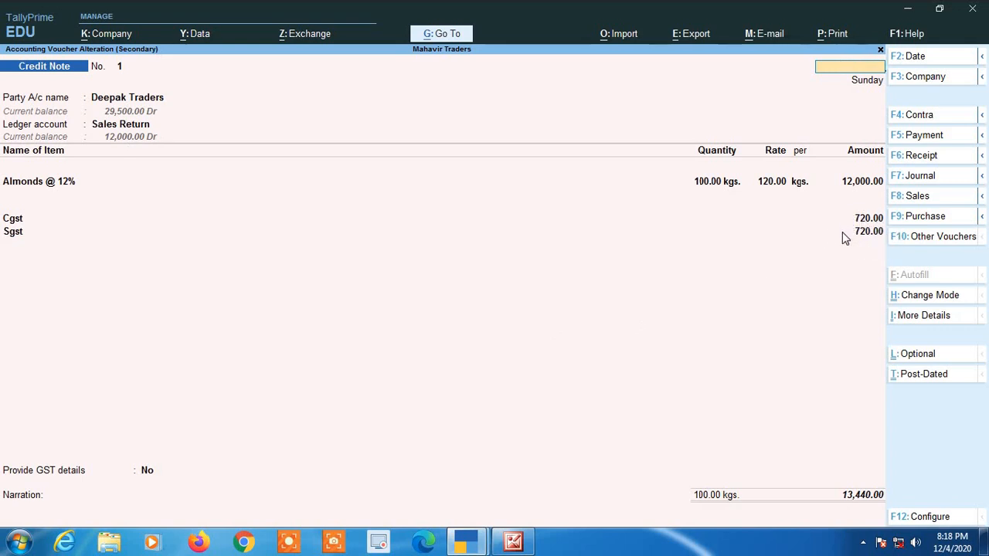
{"action": "key", "text": "Escape"}
{"action": "key", "text": "y"}
{"action": "key", "text": "Escape"}
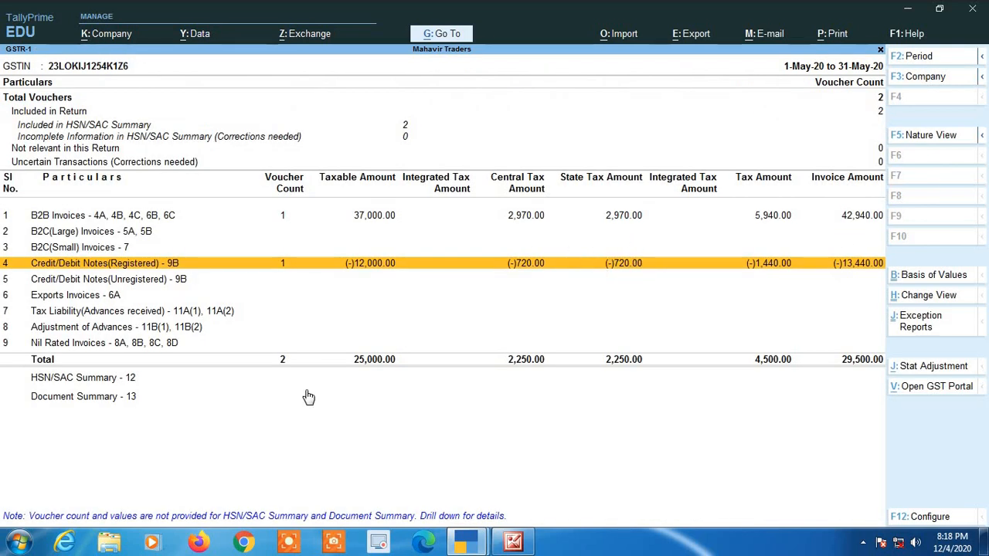
- Drill down from B2B Invoices to the Deepak Traders sales voucher, review its items and tax, and return to the GSTR-1 summary
{"action": "double_click", "coordinate": [519, 219]}
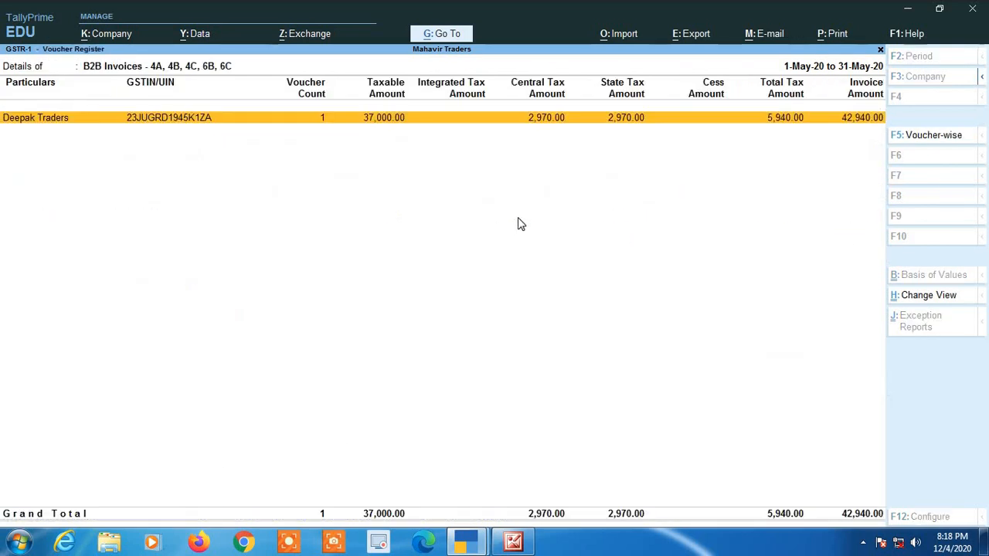
{"action": "key", "text": "Escape"}
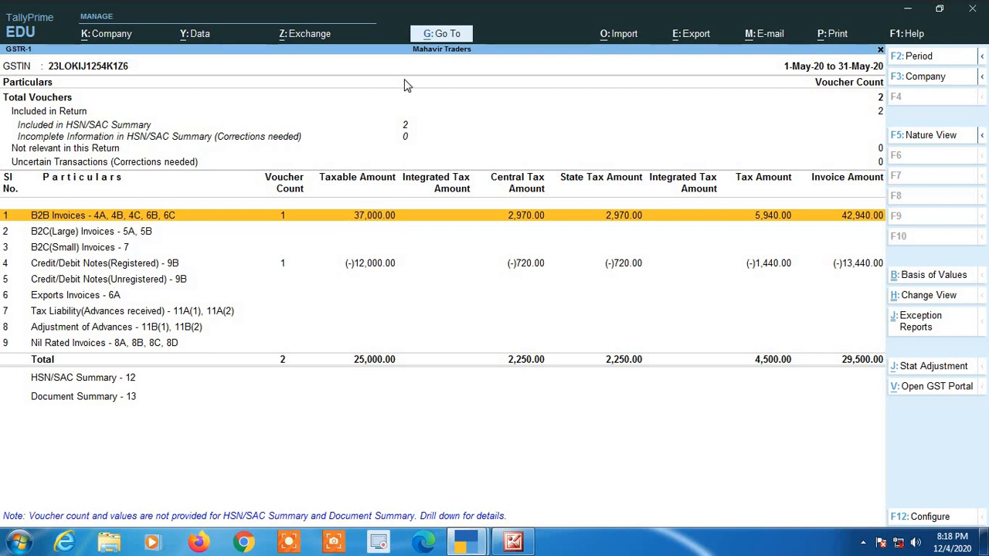
{"action": "key", "text": "Return"}
{"action": "key", "text": "Return"}
{"action": "key", "text": "Return"}
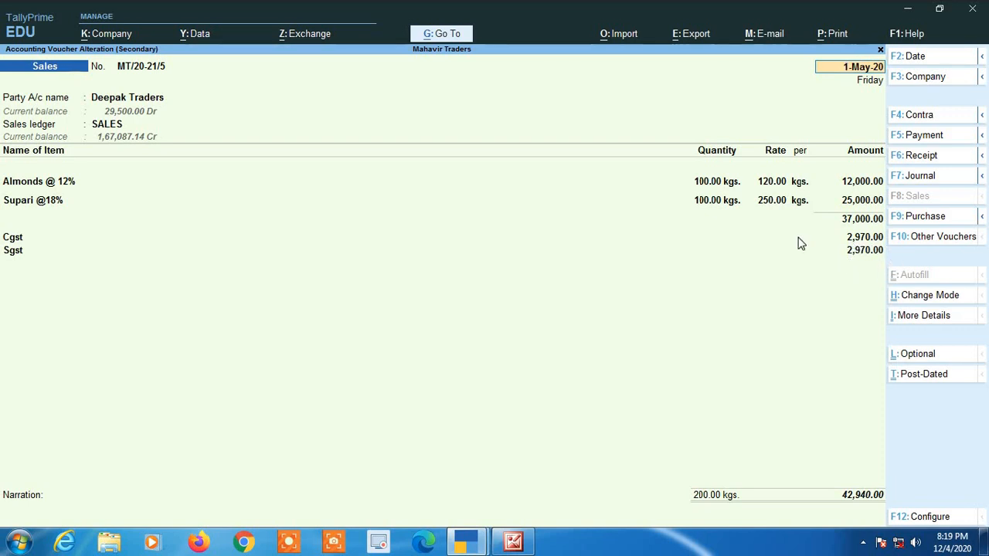
{"action": "key", "text": "Escape"}
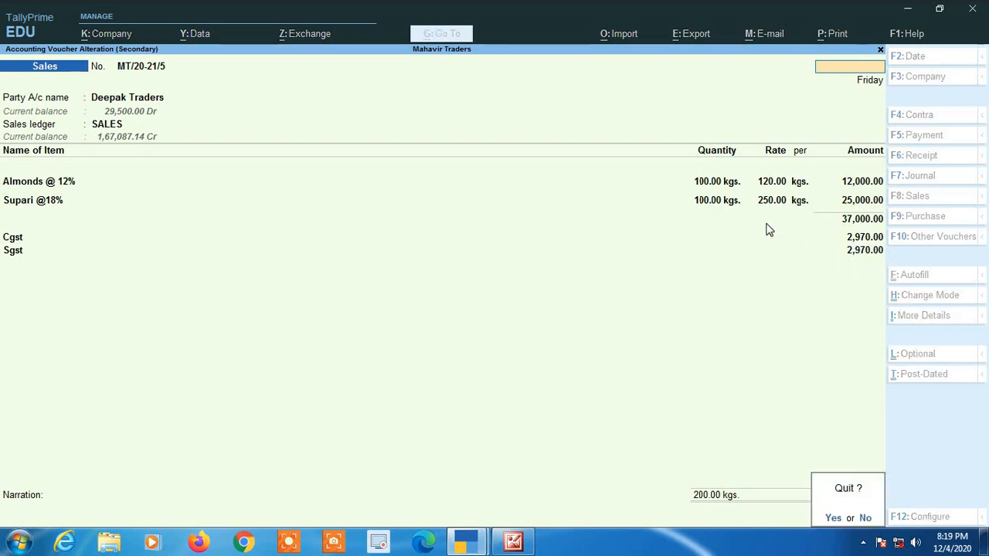
{"action": "key", "text": "y"}
{"action": "key", "text": "Escape"}
{"action": "key", "text": "Escape"}
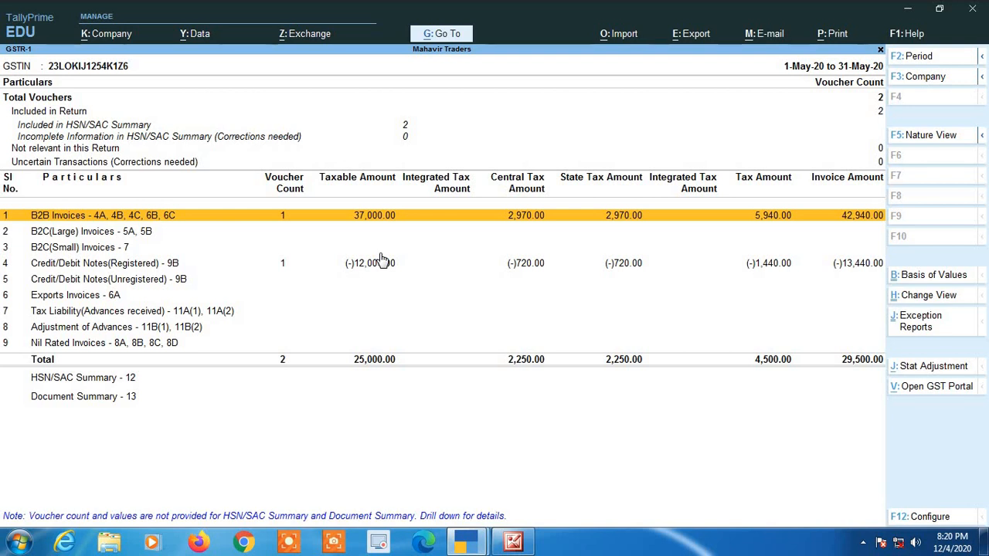
- Open the GSTR-3B report from the GST reports and set its period from 1-5-2020 to 31-5-2020
{"action": "key", "text": "Escape"}
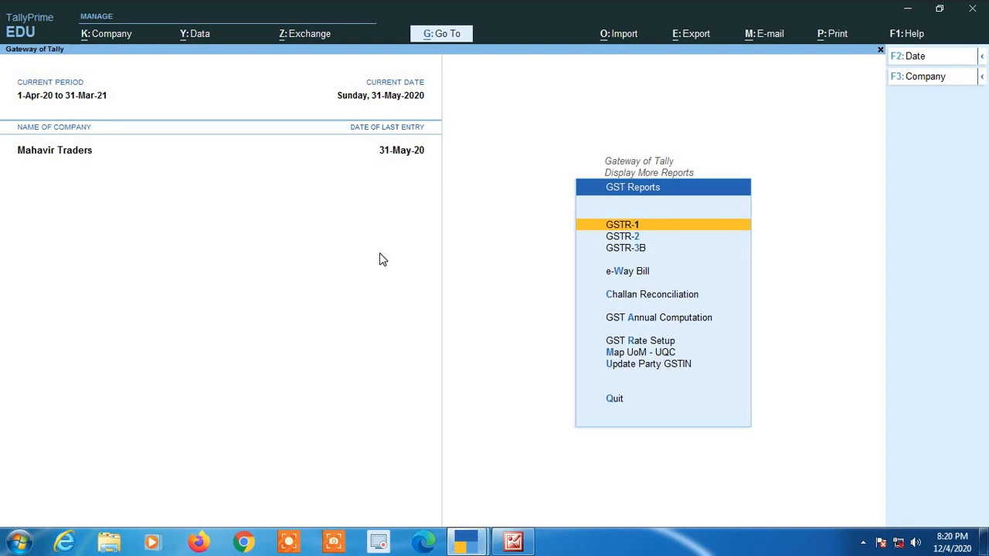
{"action": "key", "text": "Down"}
{"action": "key", "text": "Down"}
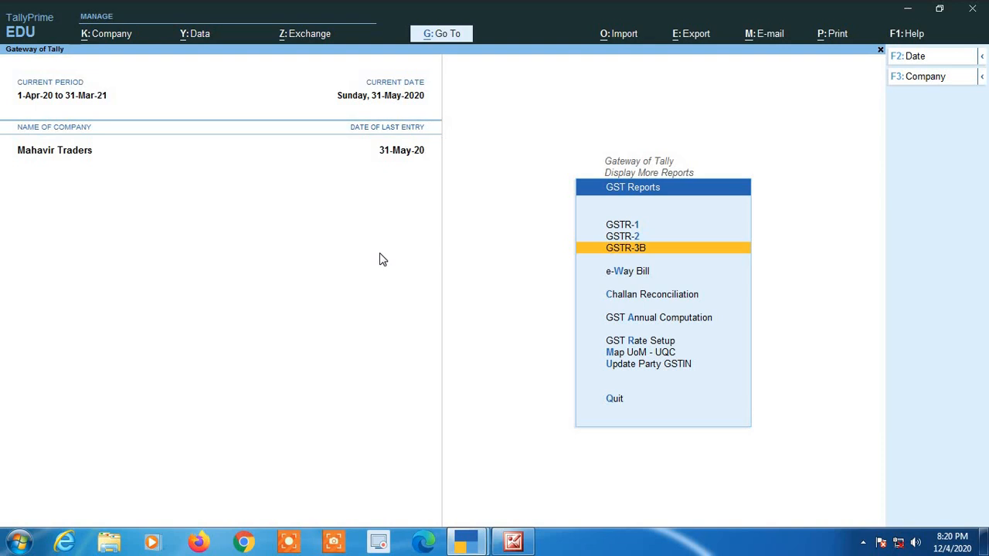
{"action": "key", "text": "Return"}
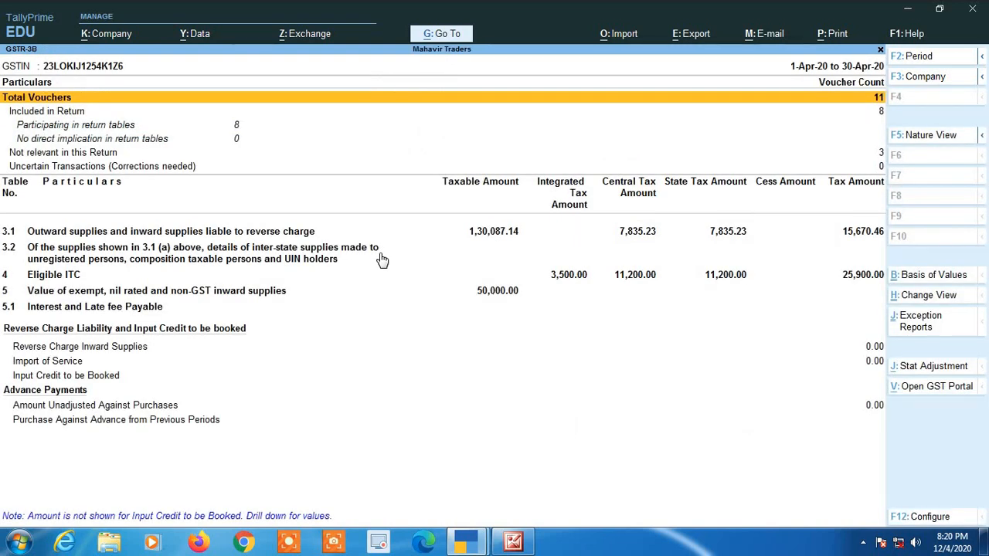
{"action": "key", "text": "F2"}
{"action": "type", "text": "1-5"}
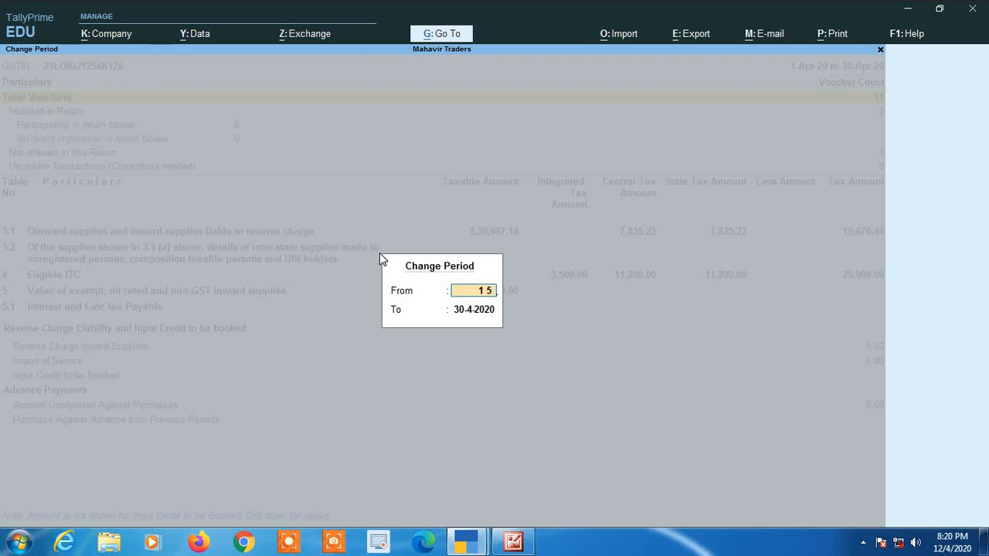
{"action": "key", "text": "Return"}
{"action": "type", "text": "31-5"}
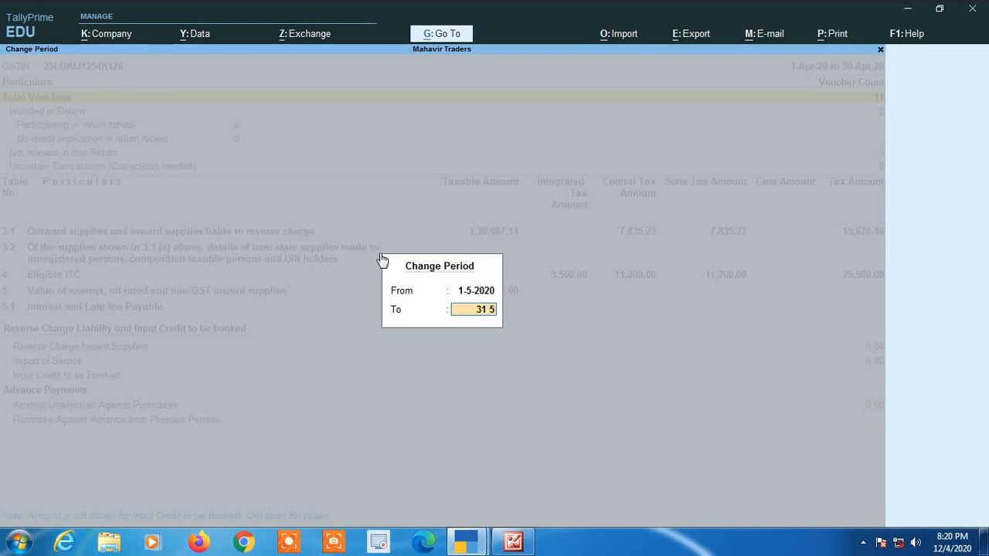
{"action": "key", "text": "Return"}
- Expand section 3.1 of GSTR-3B and examine the sales and credit note vouchers behind outward taxable supplies
{"action": "key", "text": "Down"}
{"action": "key", "text": "Down"}
{"action": "key", "text": "Down"}
{"action": "key", "text": "Down"}
{"action": "key", "text": "Down"}
{"action": "key", "text": "Down"}
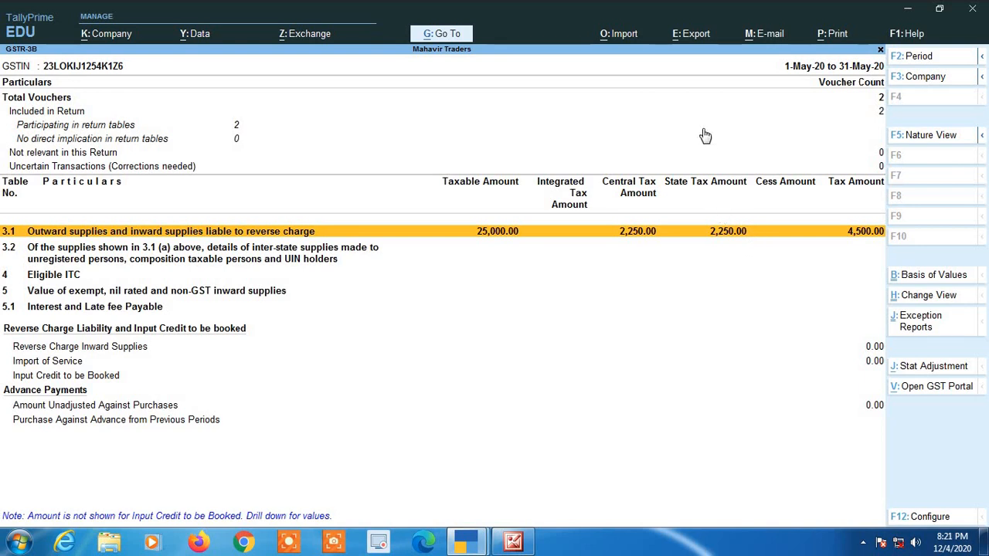
{"action": "key", "text": "shift+Return"}
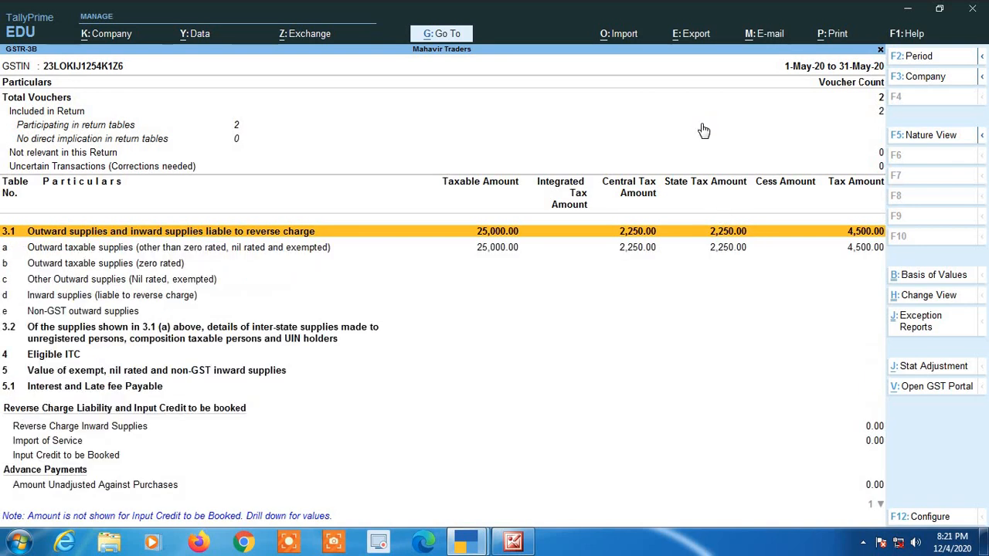
{"action": "key", "text": "Down"}
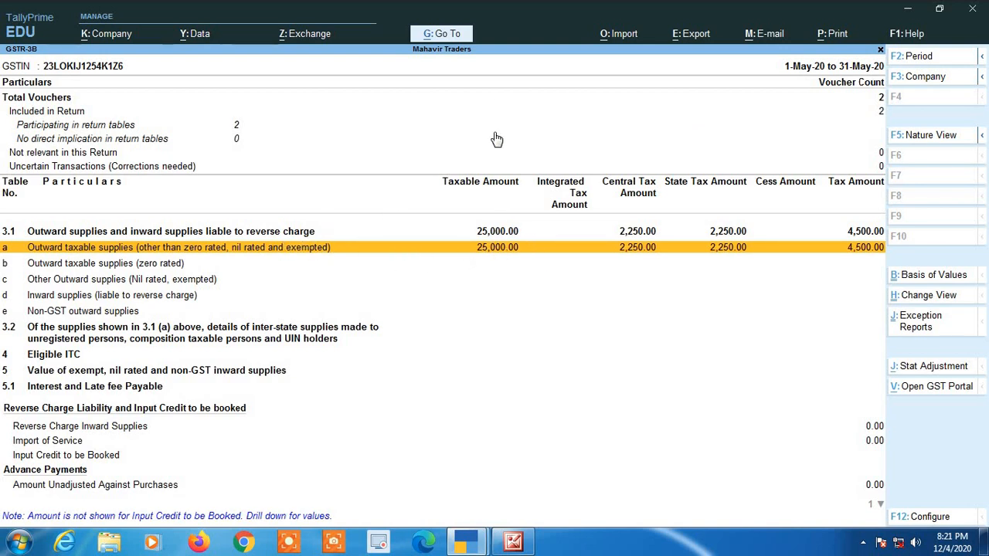
{"action": "key", "text": "Return"}
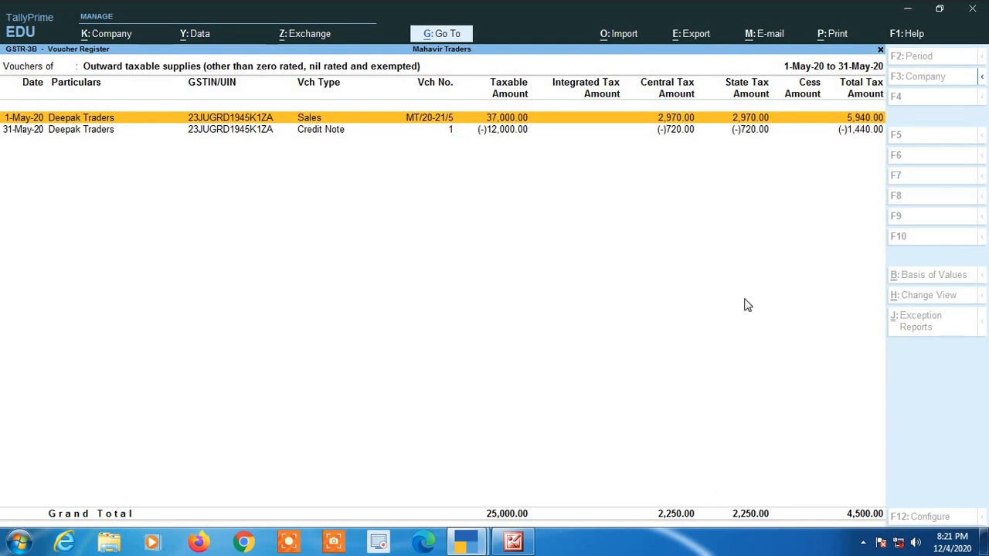
{"action": "left_click", "coordinate": [678, 137]}
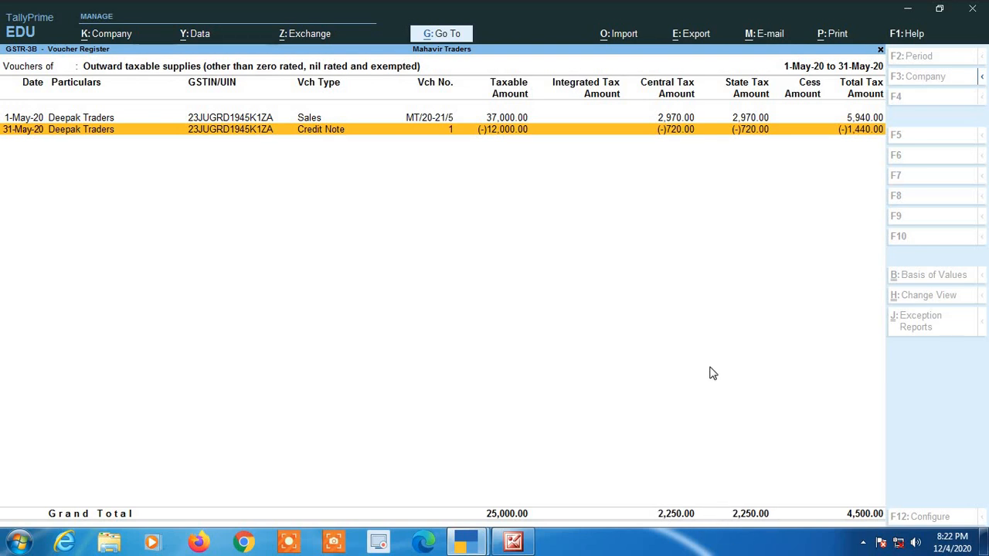
- Leave GSTR-3B and the GST reports for the Gateway of Tally
{"action": "key", "text": "Escape"}
{"action": "key", "text": "Escape"}
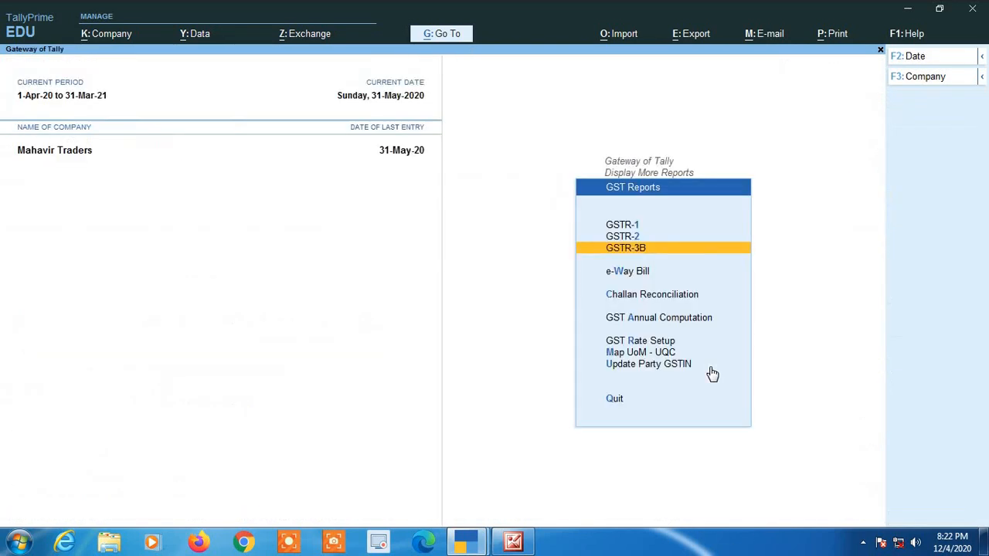
{"action": "key", "text": "Escape"}
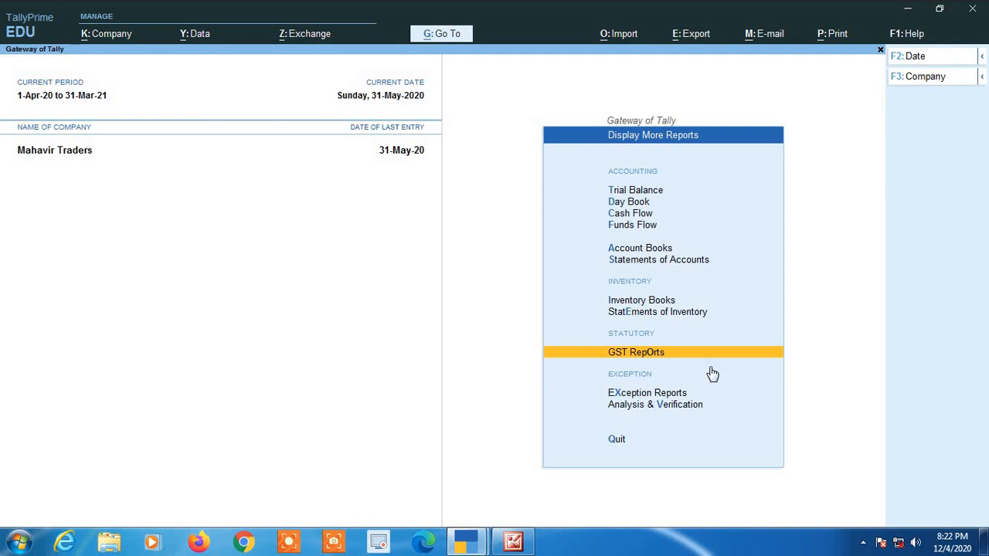
{"action": "key", "text": "Escape"}
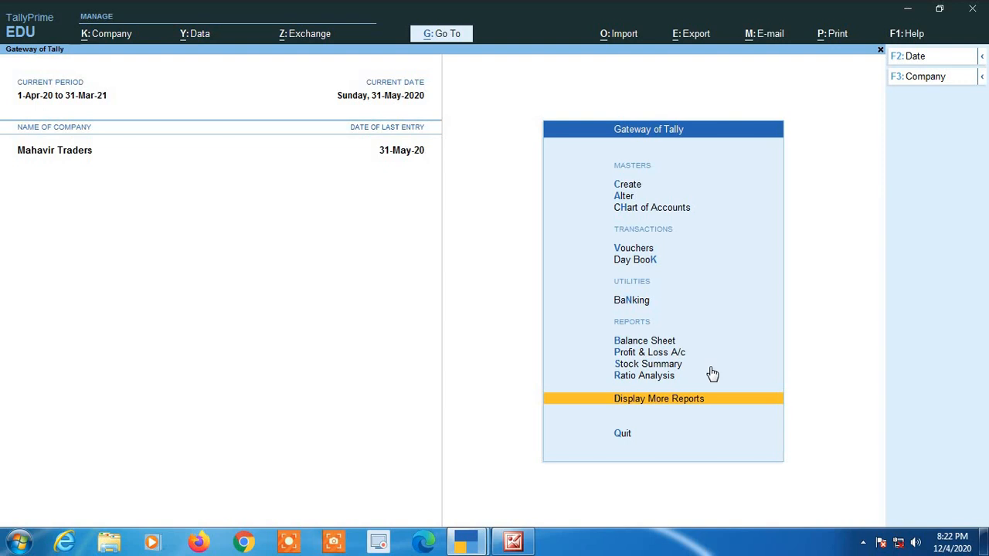
- Open the Sales Return ledger from the account books and review its voucher entries
{"action": "key", "text": "Return"}
{"action": "key", "text": "Down"}
{"action": "key", "text": "Down"}
{"action": "key", "text": "Down"}
{"action": "key", "text": "Down"}
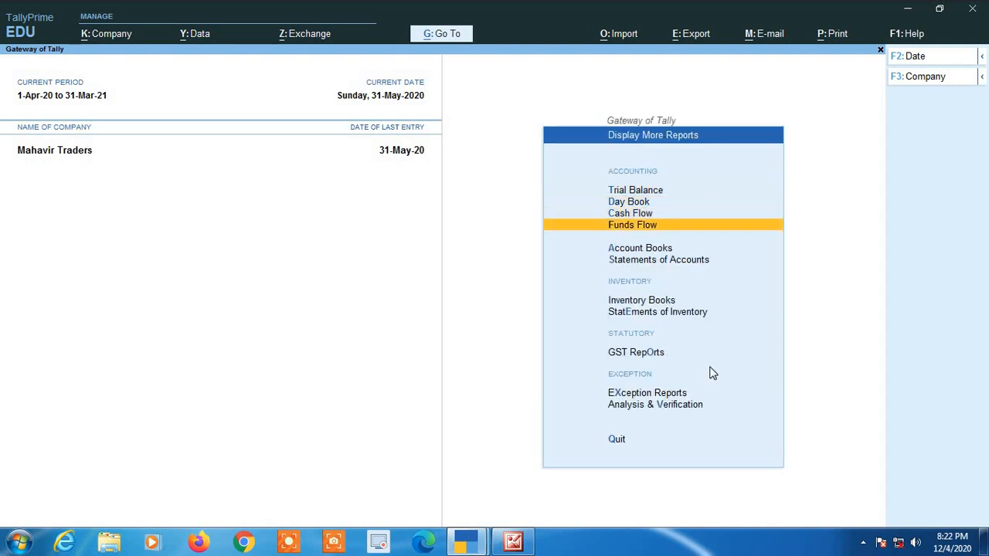
{"action": "key", "text": "Return"}
{"action": "key", "text": "Down"}
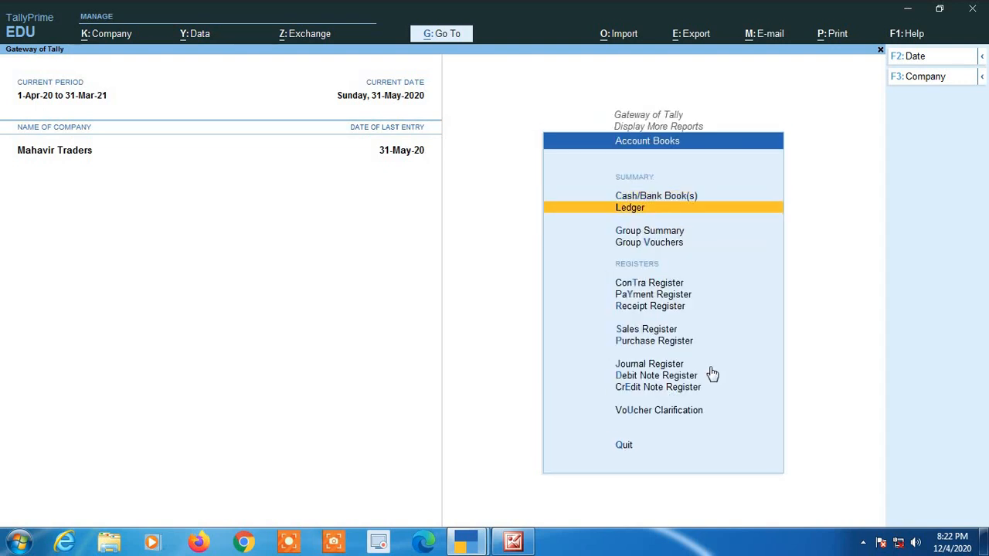
{"action": "key", "text": "Return"}
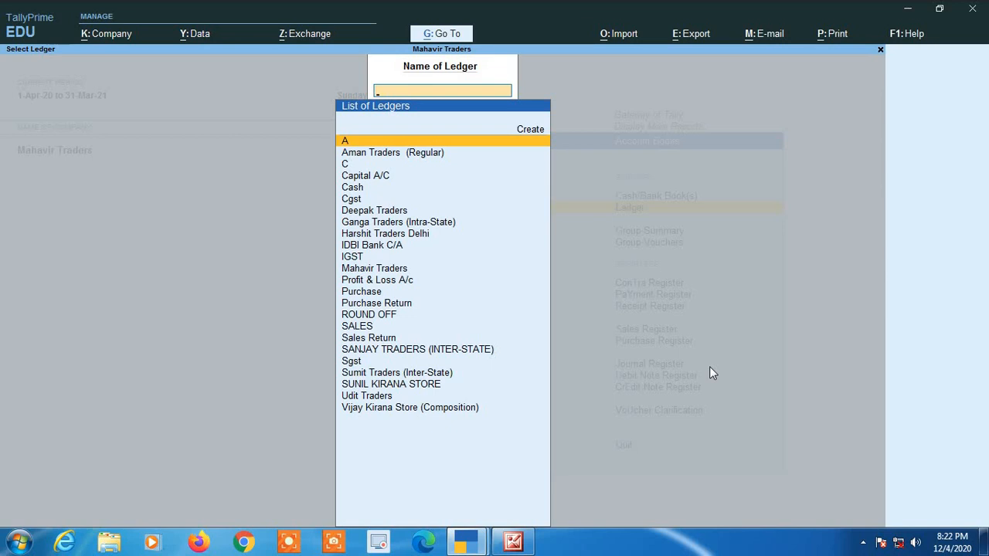
{"action": "type", "text": "SALES"}
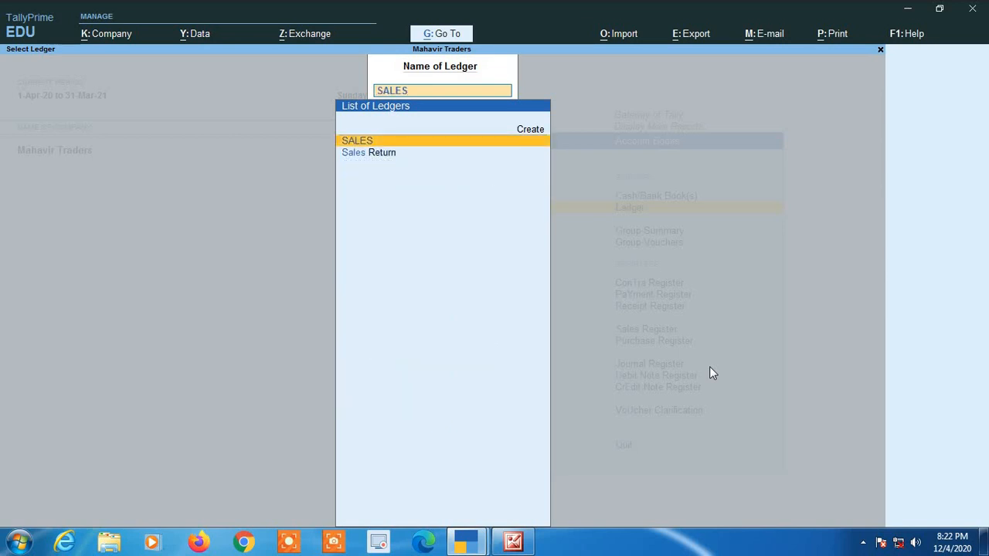
{"action": "key", "text": "Down"}
{"action": "key", "text": "Return"}
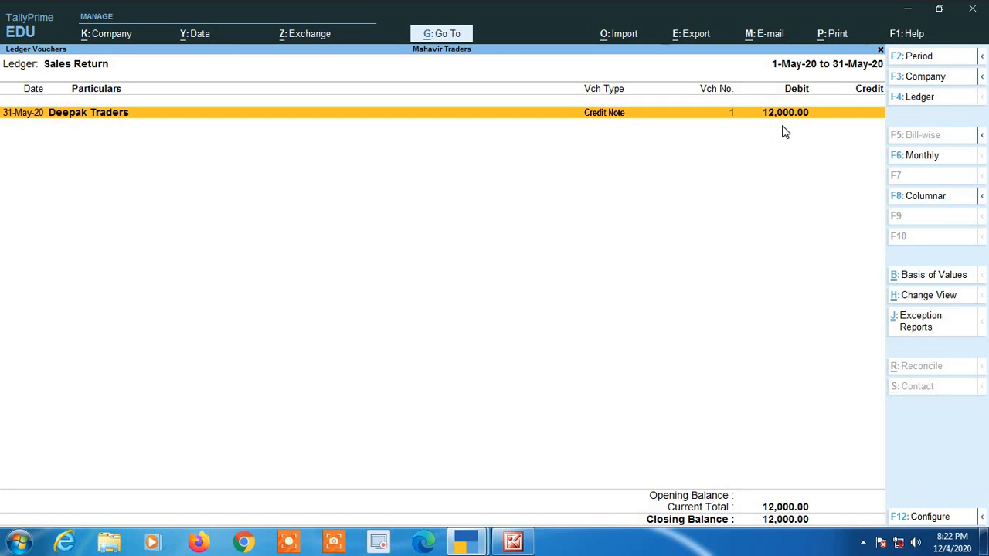
- Switch to the Deepak Traders ledger, review its sales and credit note entries, and return to the Gateway of Tally
{"action": "key", "text": "Escape"}
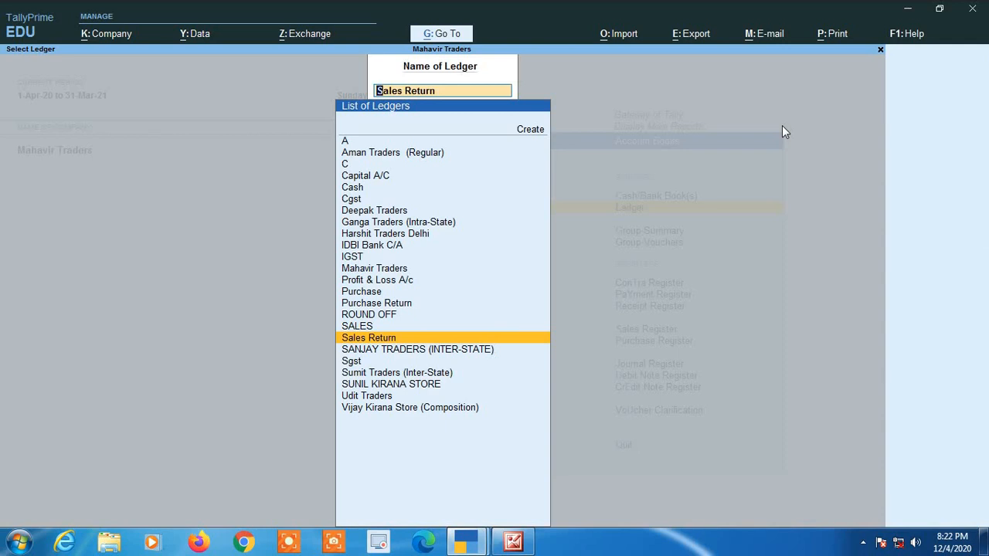
{"action": "type", "text": "de"}
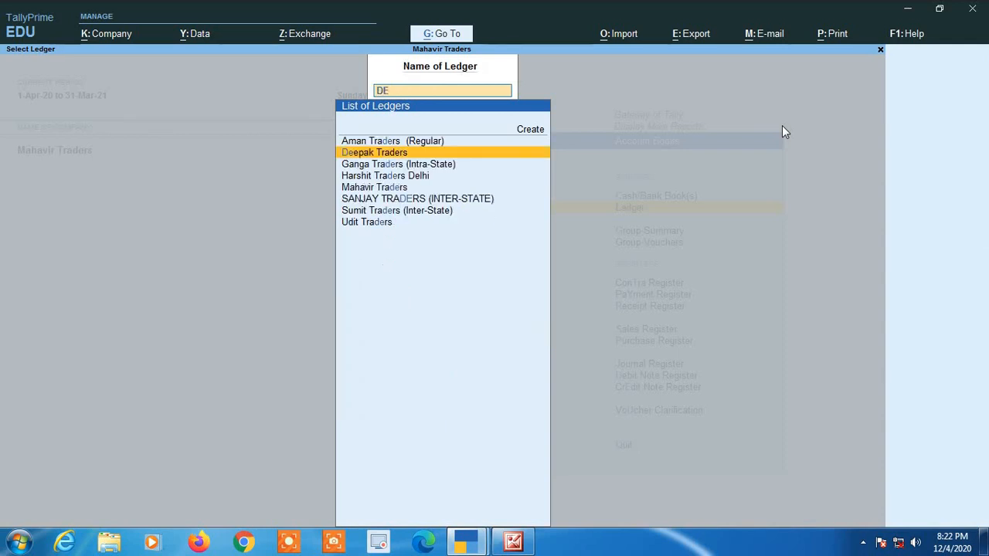
{"action": "key", "text": "Return"}
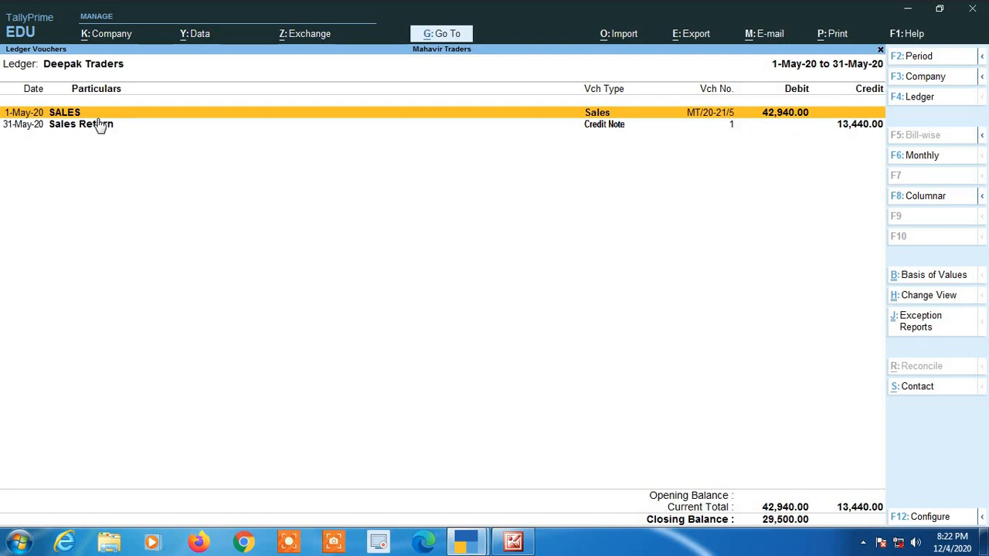
{"action": "left_click", "coordinate": [798, 129]}
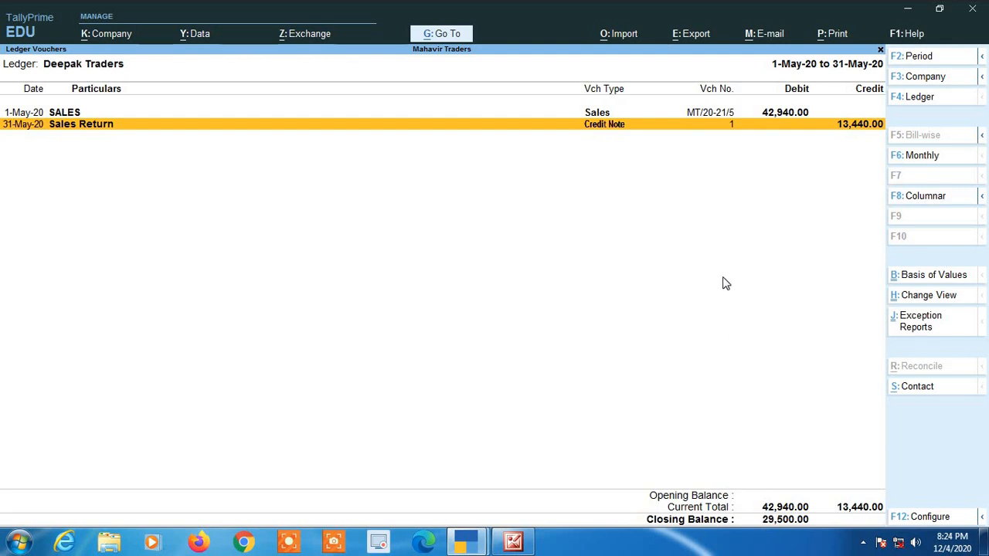
{"action": "key", "text": "Escape"}
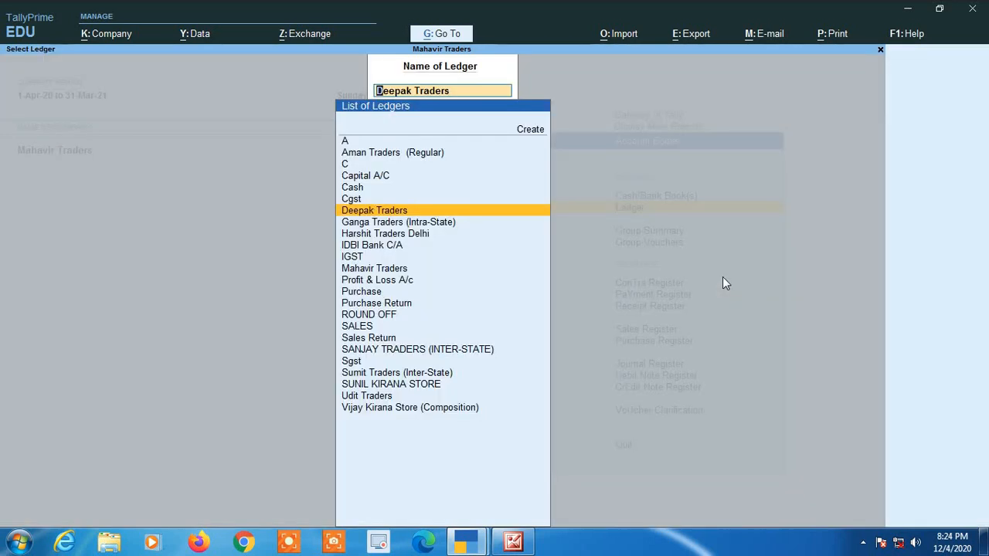
{"action": "key", "text": "Escape"}
{"action": "key", "text": "Escape"}
{"action": "key", "text": "Escape"}
{"action": "key", "text": "Escape"}
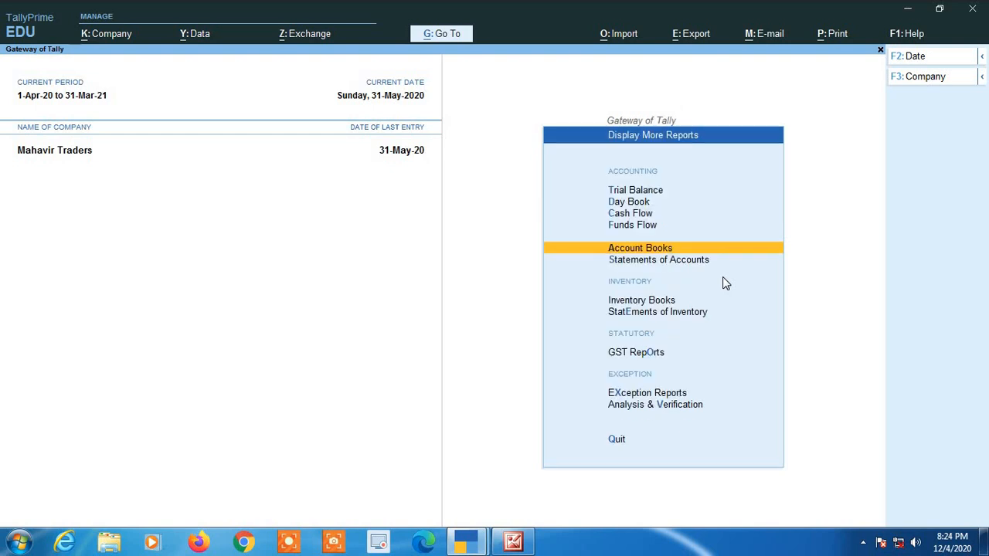
- Drill down from the Stock Summary to the May vouchers of Almonds @ 12%, check the credit note entry, and return to the Gateway
{"action": "key", "text": "s"}
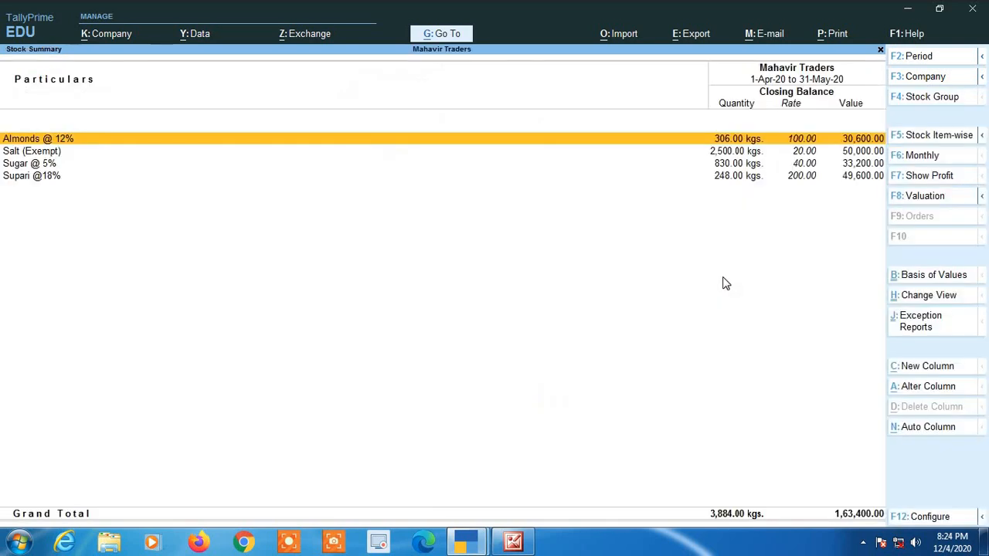
{"action": "key", "text": "Return"}
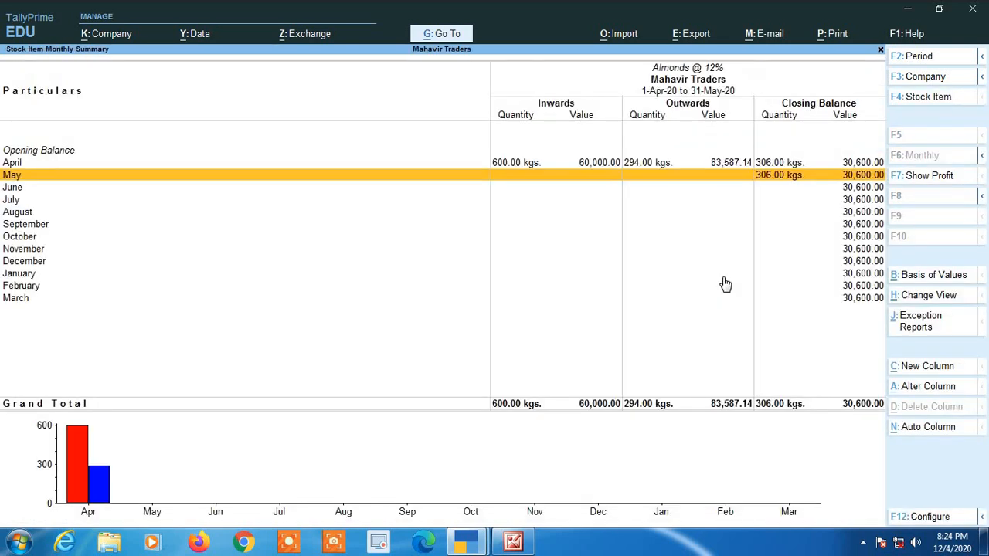
{"action": "left_click", "coordinate": [794, 181]}
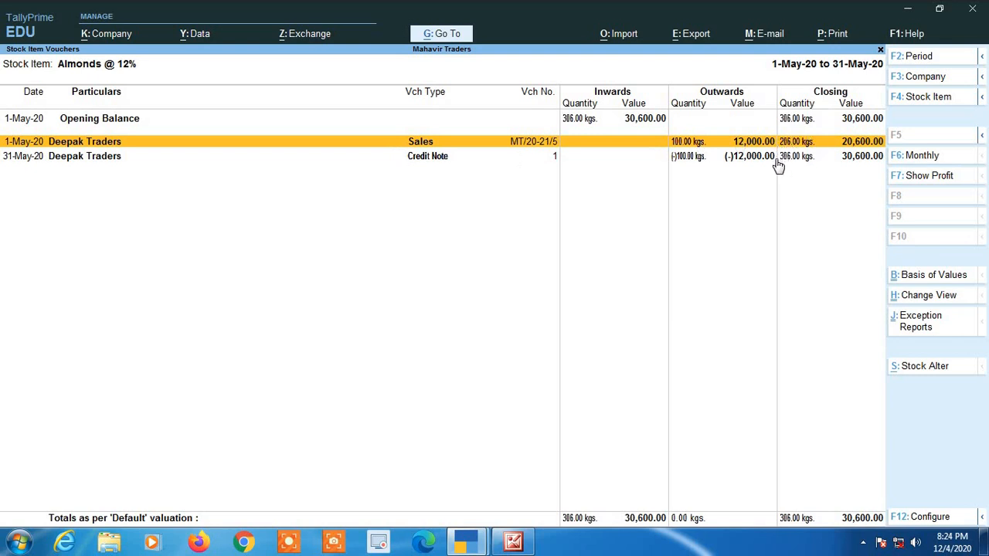
{"action": "left_click", "coordinate": [704, 161]}
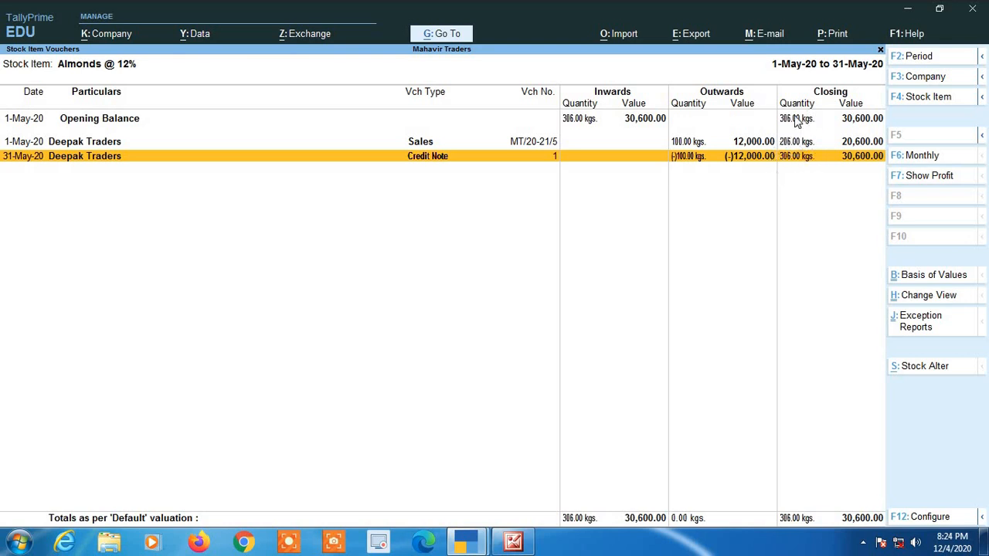
{"action": "key", "text": "Escape"}
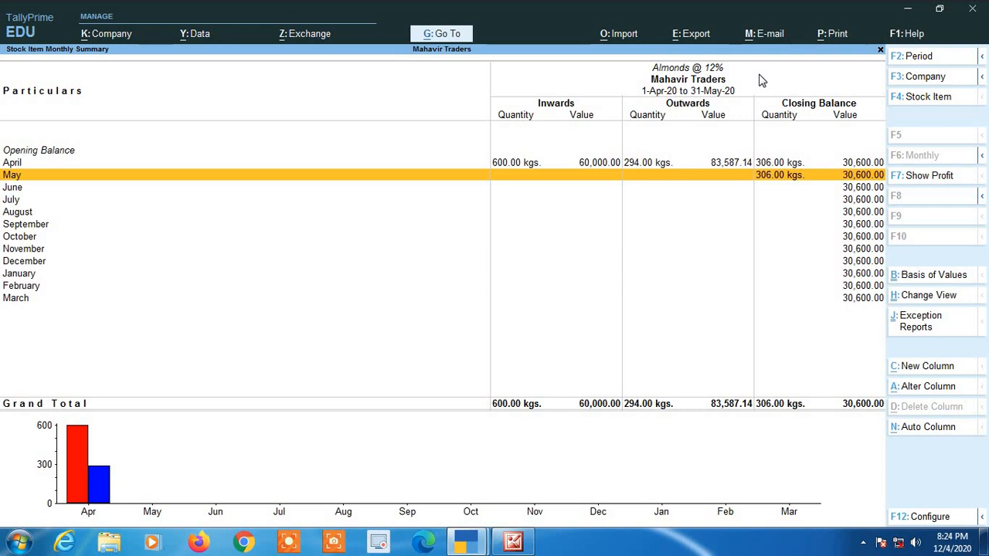
{"action": "key", "text": "Escape"}
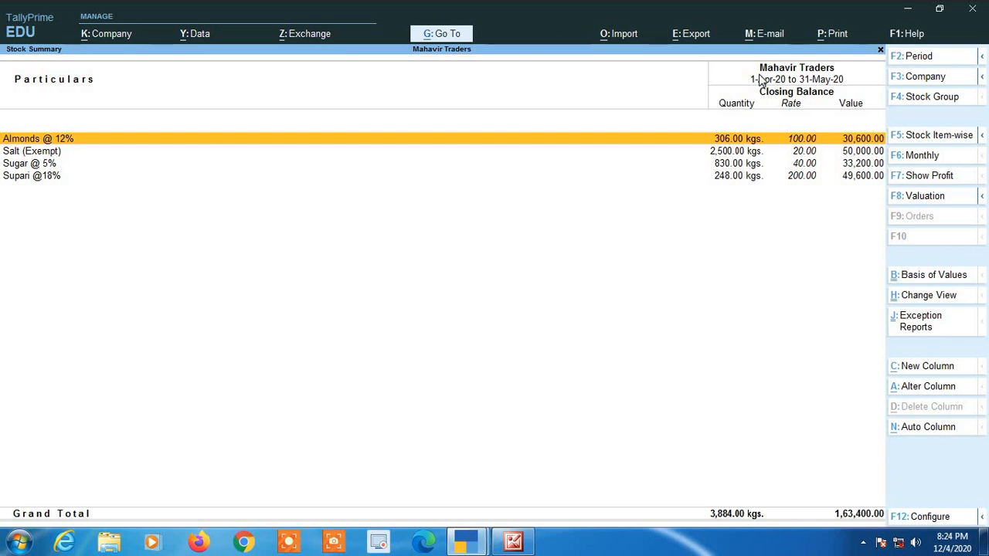
{"action": "key", "text": "Escape"}
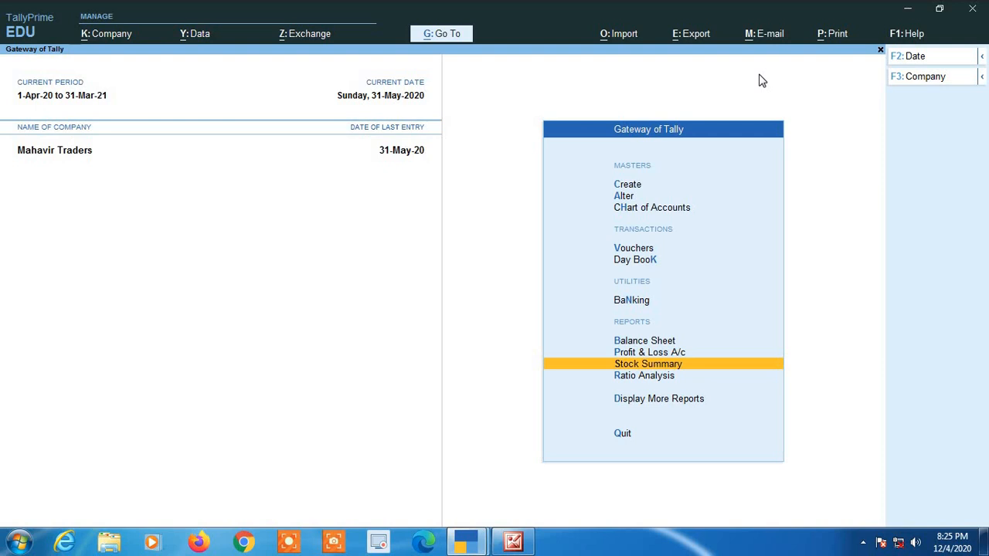
- Open the Profit & Loss A/c in detailed form and examine the SALES and Sales Return lines under Sales Accounts
{"action": "key", "text": "Up"}
{"action": "key", "text": "Return"}
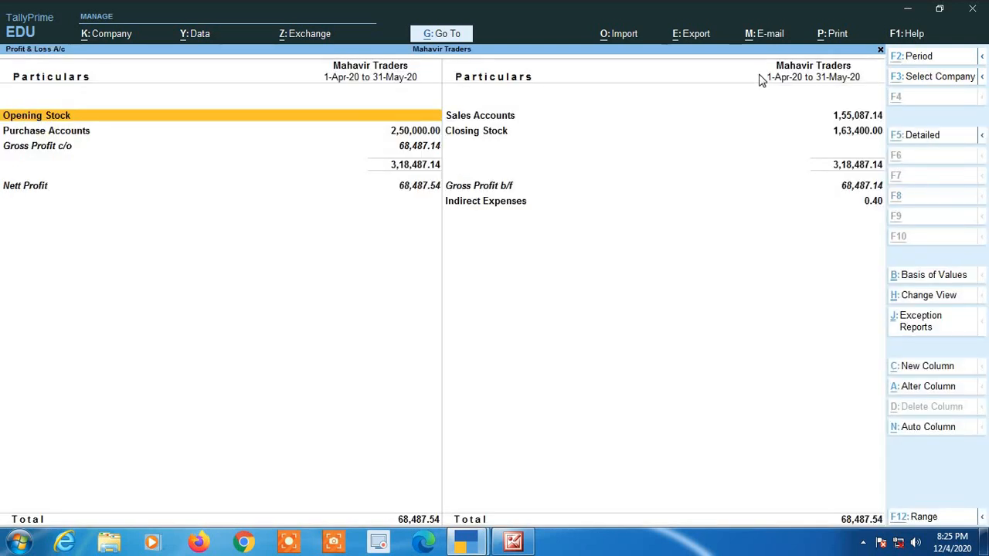
{"action": "key", "text": "alt+F5"}
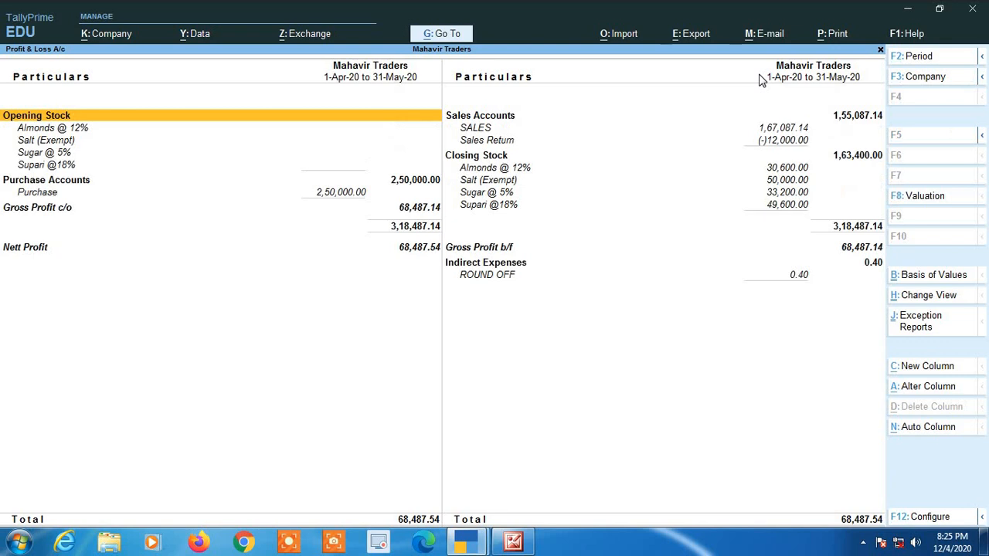
{"action": "key", "text": "Right"}
{"action": "key", "text": "Down"}
{"action": "key", "text": "Down"}
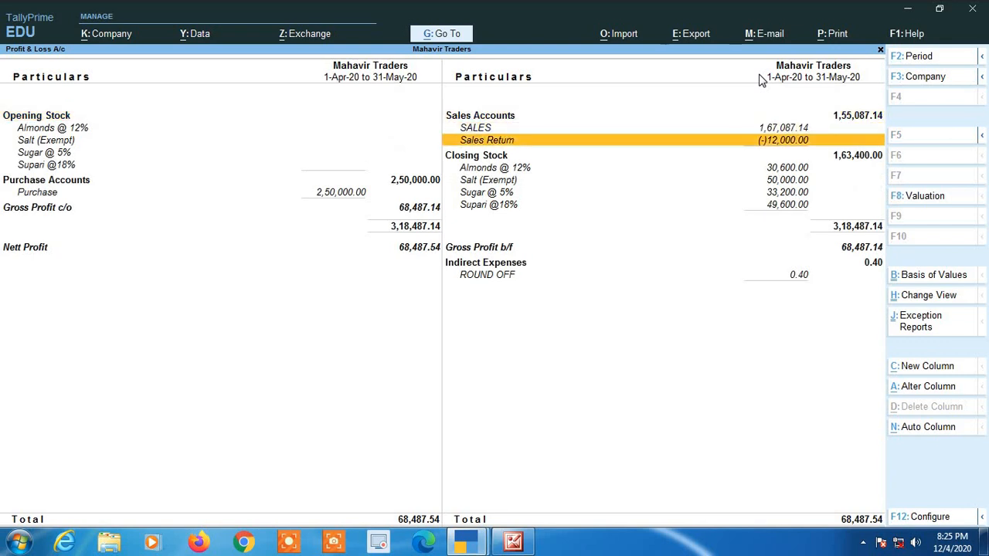
{"action": "key", "text": "Up"}
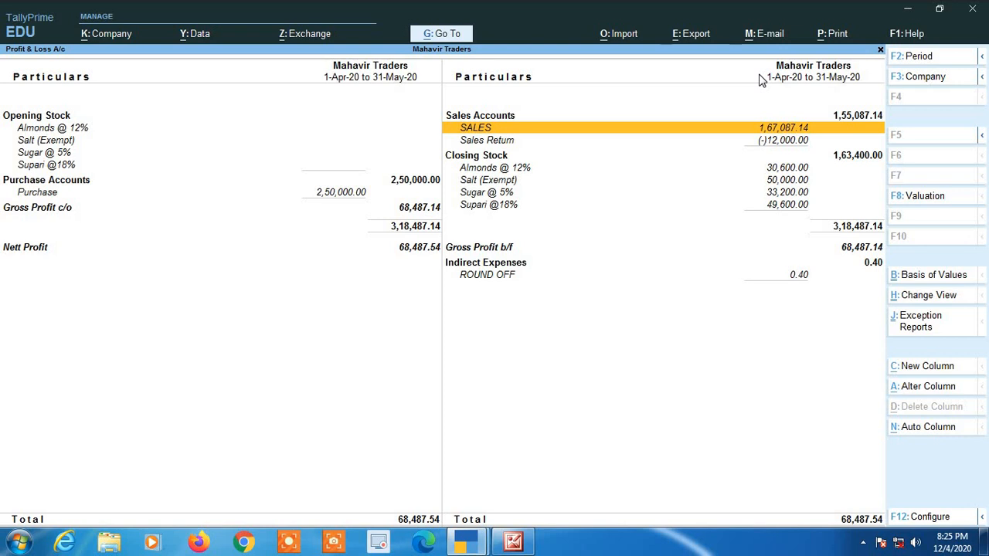
{"action": "key", "text": "Down"}
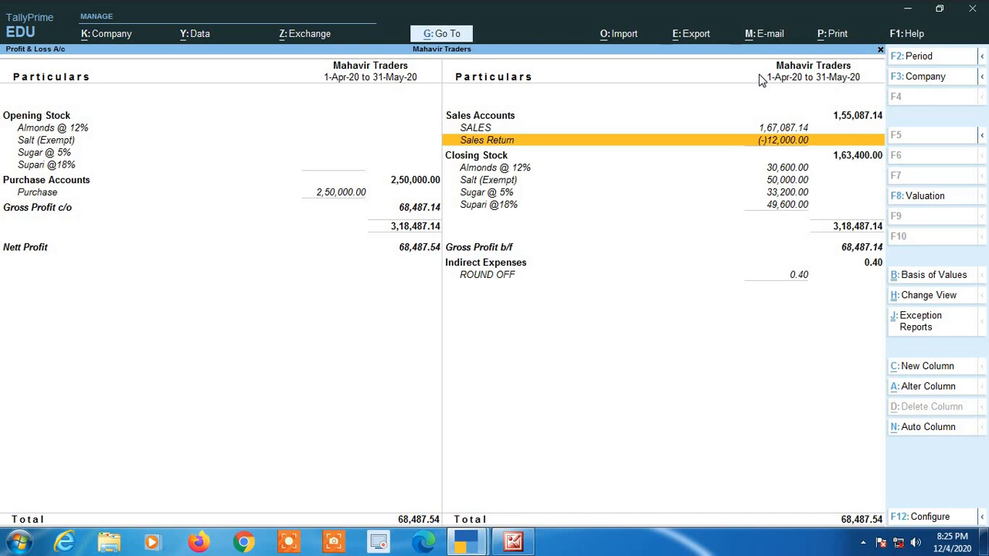
- Drill down from Sales Return to the Deepak Traders credit note, review it unchanged, and return to the Gateway of Tally
{"action": "key", "text": "Return"}
{"action": "key", "text": "Return"}
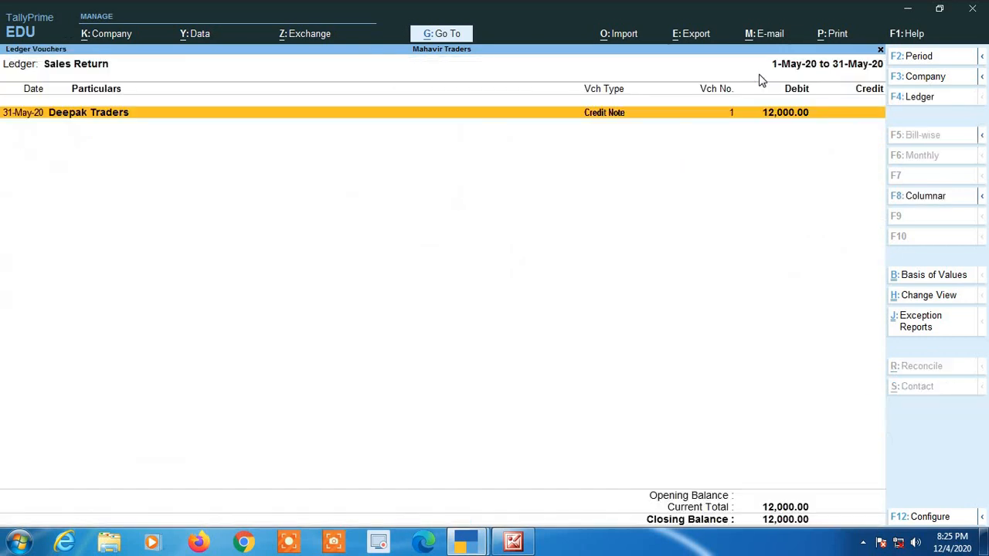
{"action": "key", "text": "Return"}
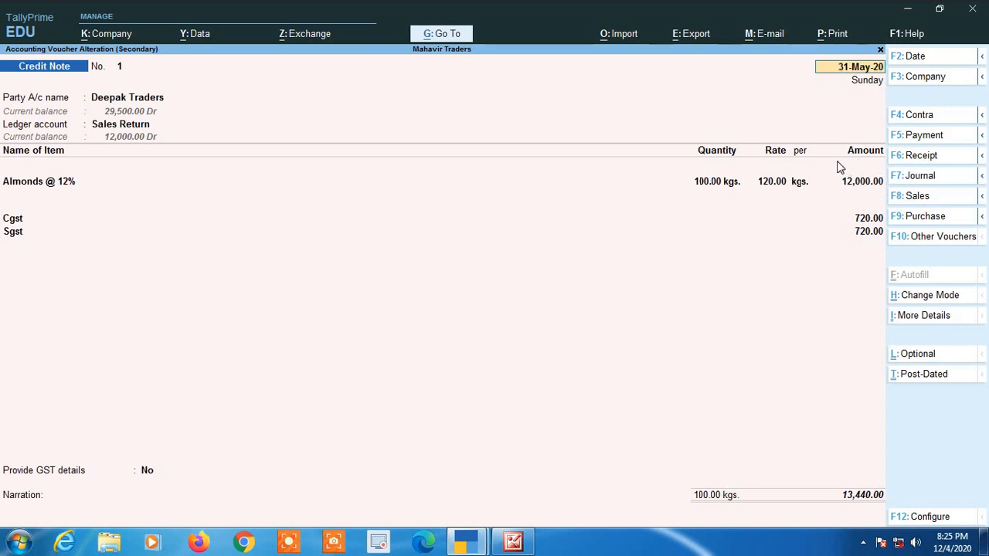
{"action": "key", "text": "Escape"}
{"action": "key", "text": "y"}
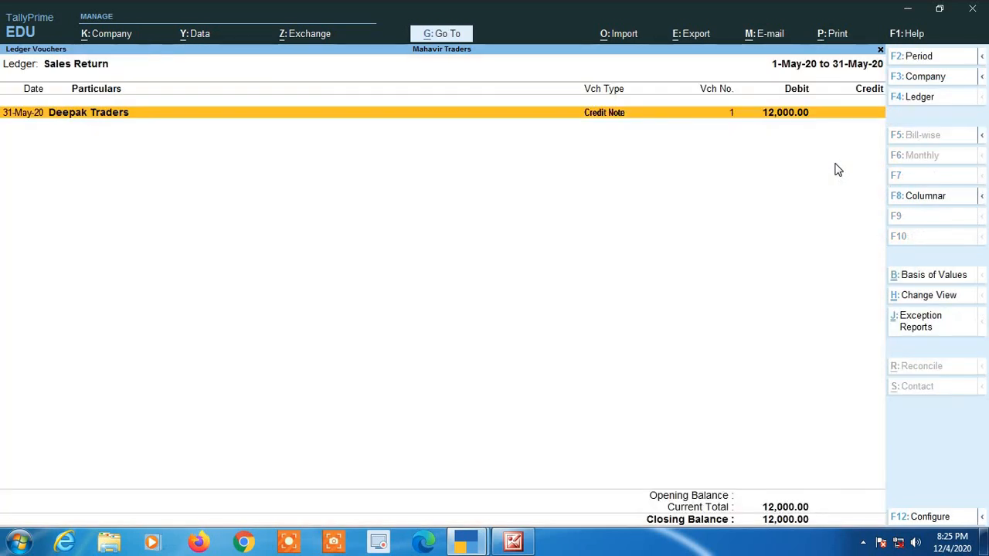
{"action": "key", "text": "Escape"}
{"action": "key", "text": "Escape"}
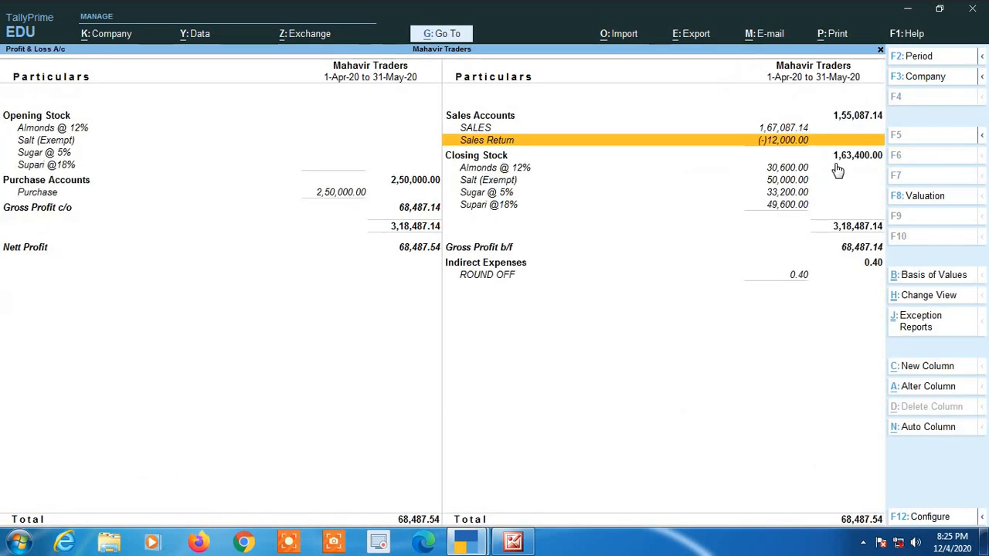
{"action": "key", "text": "Escape"}
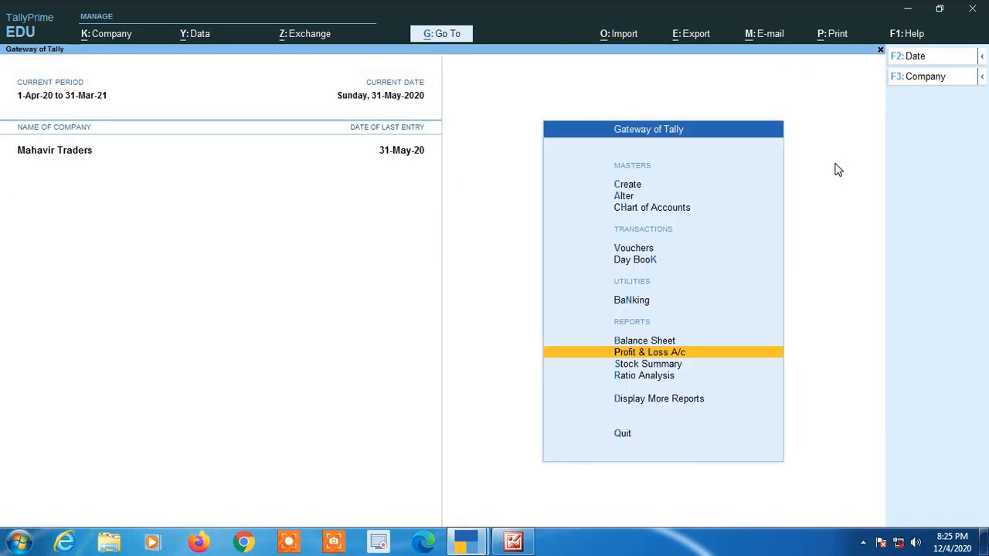